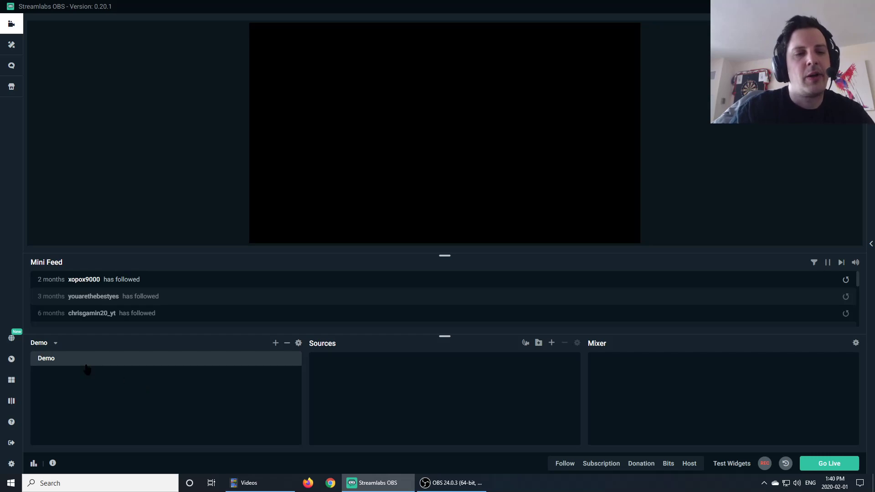
Add a Video Capture Device source to the Demo scene
click(55, 344)
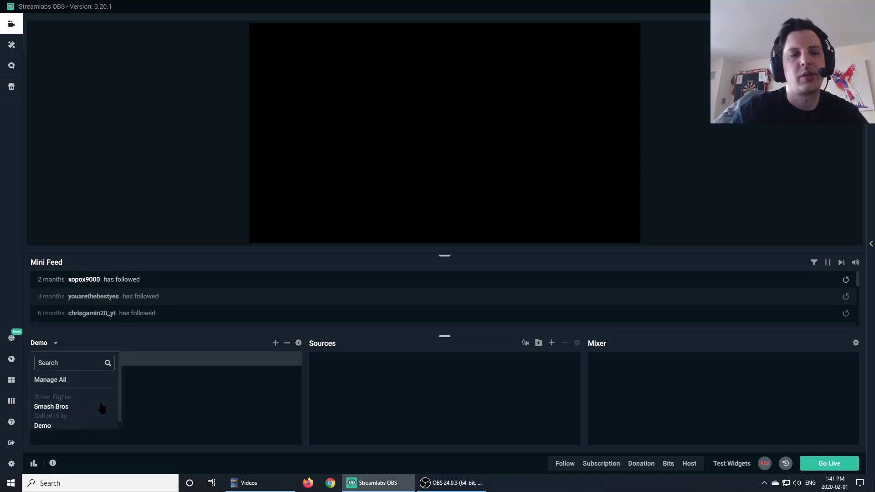
click(144, 391)
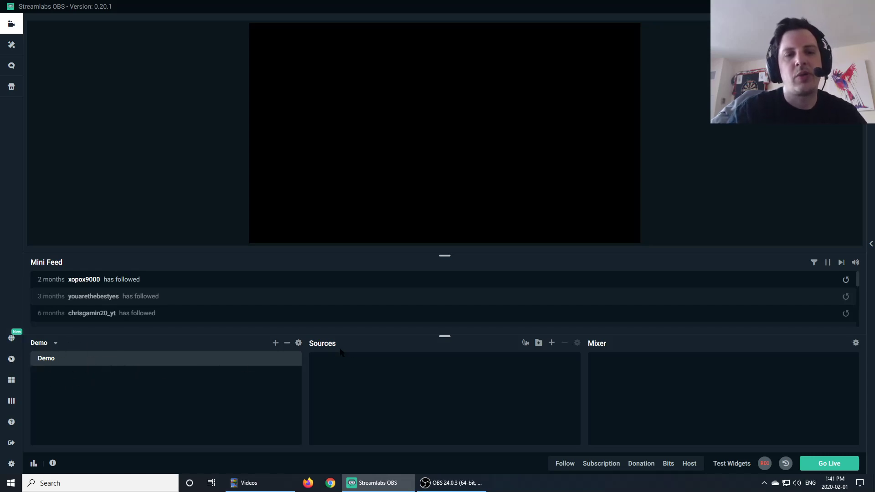
click(551, 343)
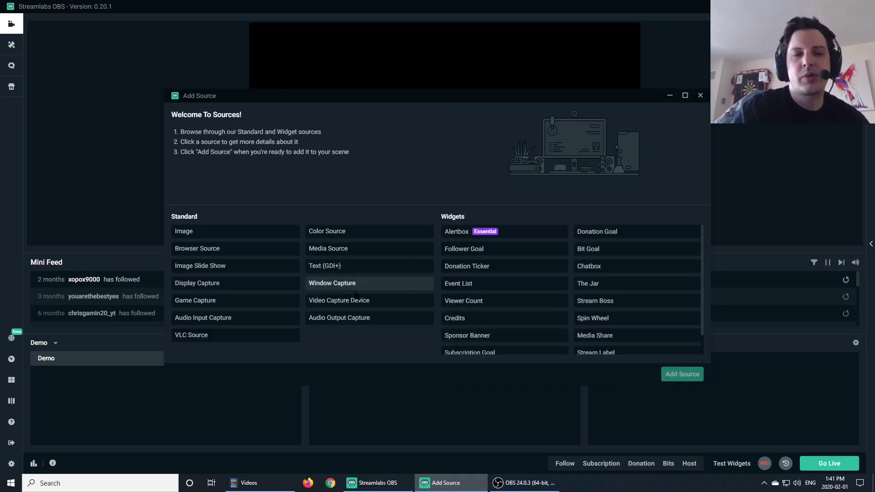
click(343, 307)
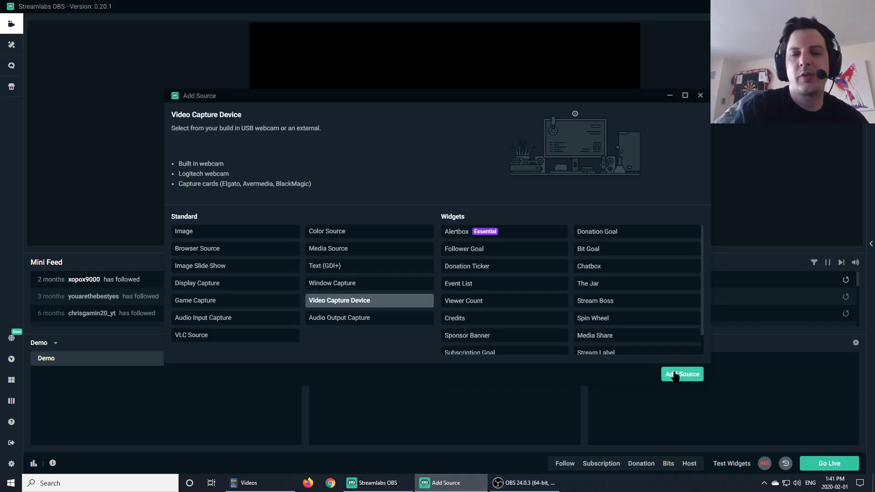
click(674, 374)
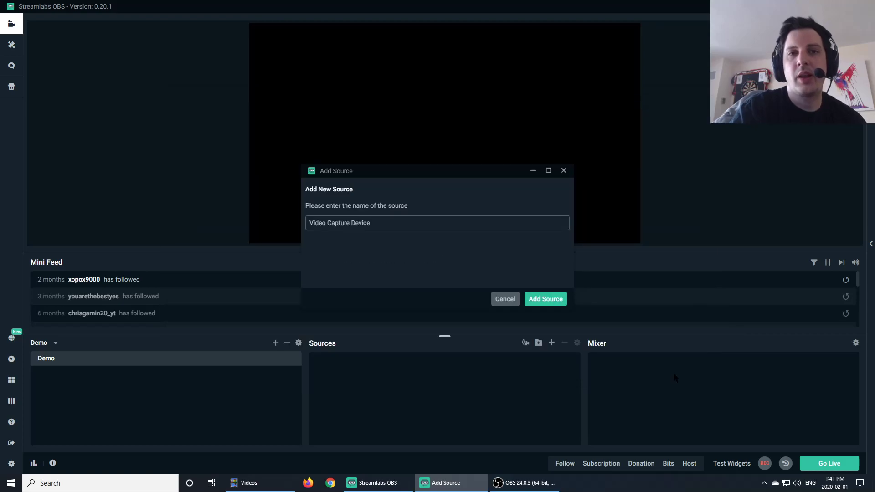
click(537, 297)
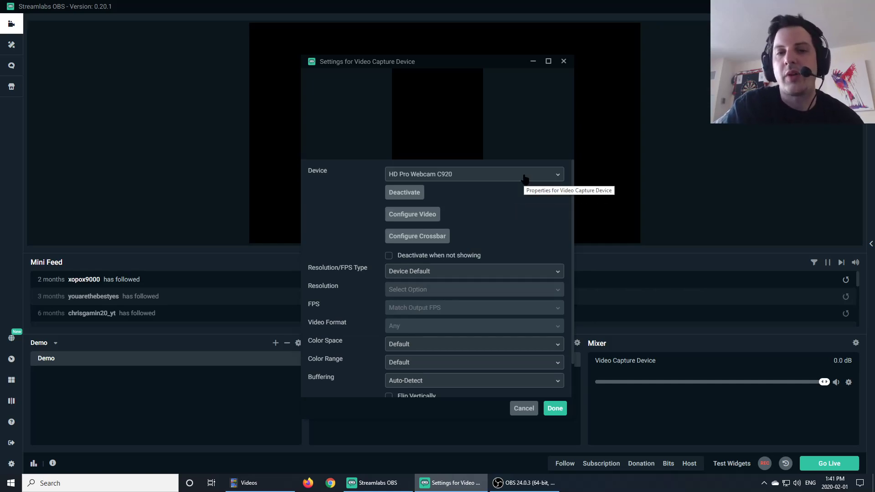
Set the capture device to Live Gamer HD 2 Stream_Engine - 1, checking the preview
click(524, 177)
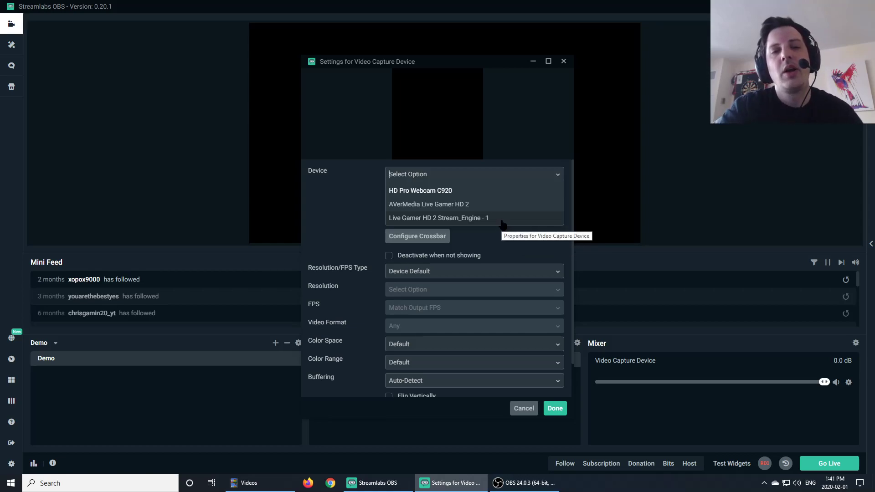
click(476, 203)
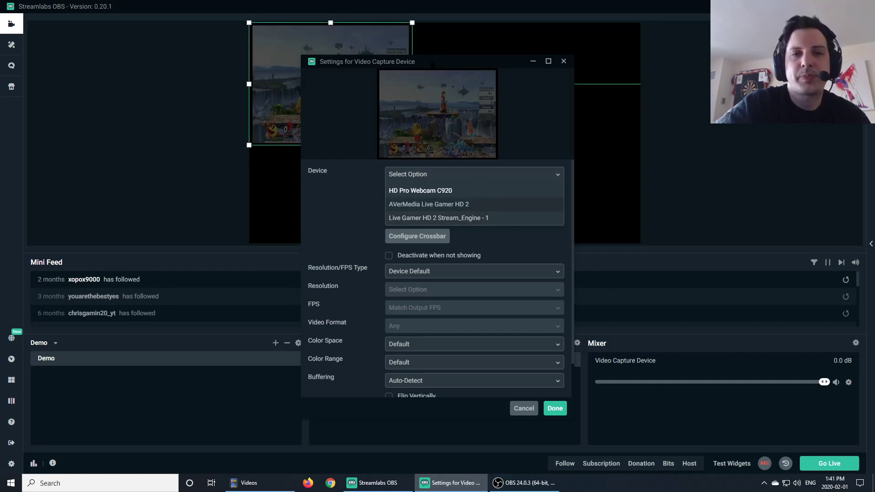
drag(431, 63, 698, 47)
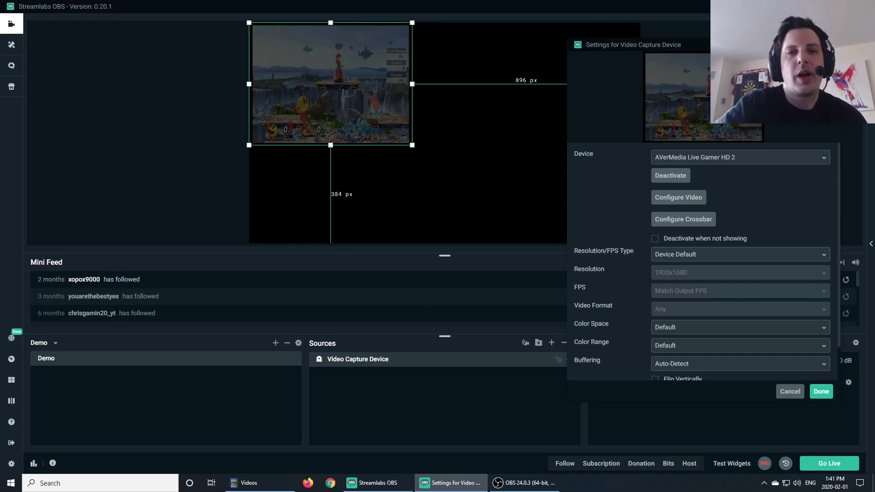
drag(629, 44, 428, 33)
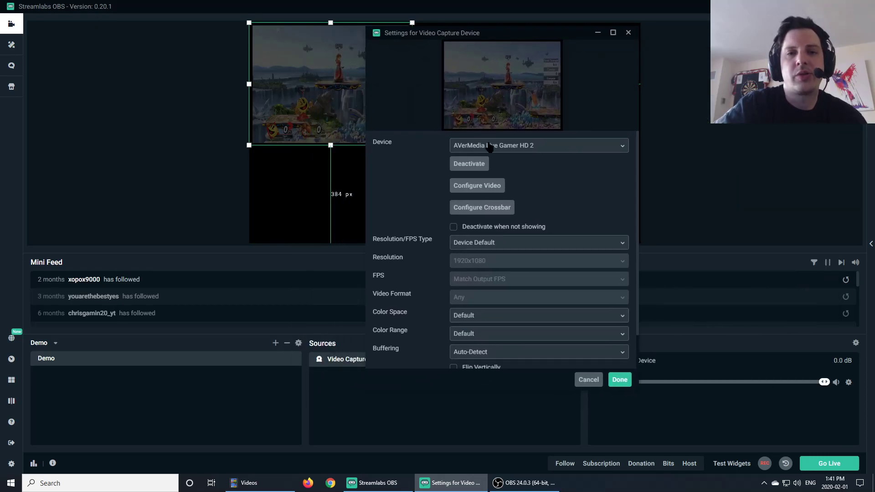
click(511, 145)
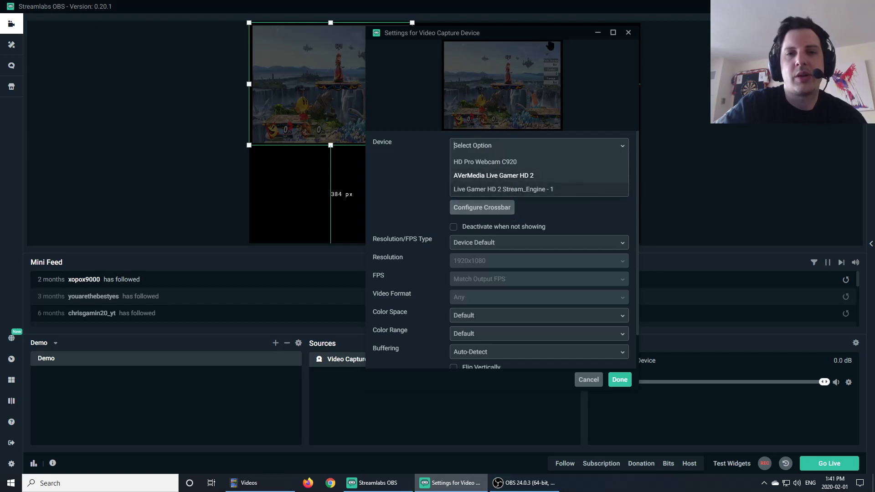
click(501, 190)
drag(527, 39, 807, 50)
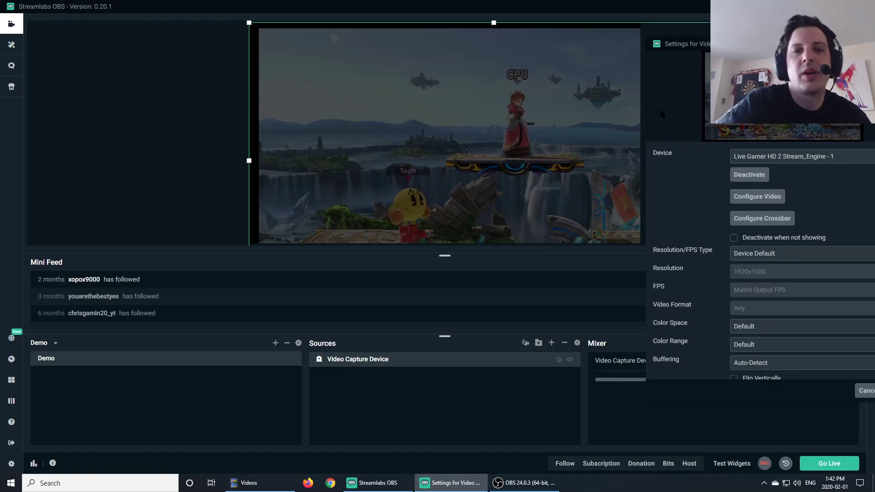
drag(720, 47, 429, 46)
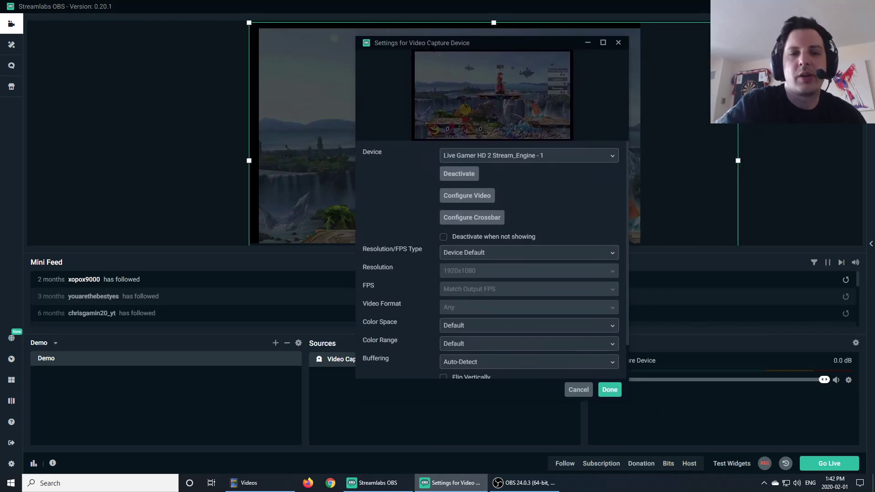
Enable a custom audio device for the capture and choose the card's Digital Audio Interface
scroll(554, 193, down, 1)
scroll(551, 195, up, 1)
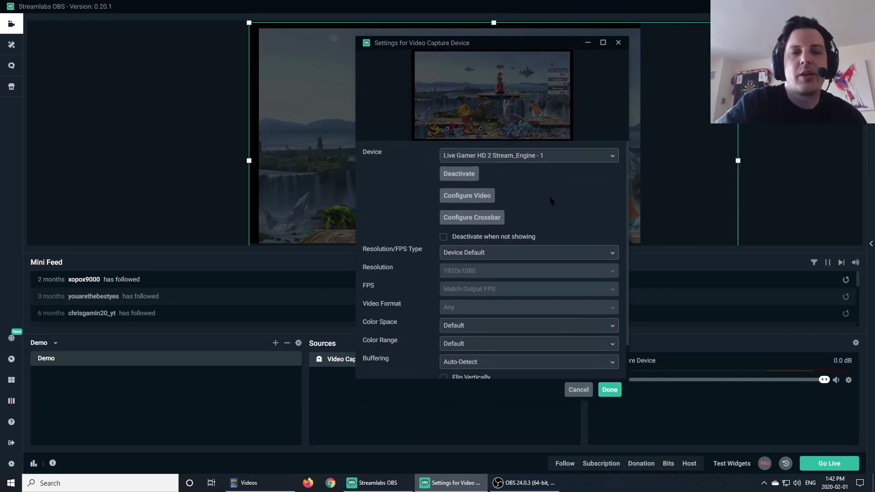
scroll(549, 196, down, 1)
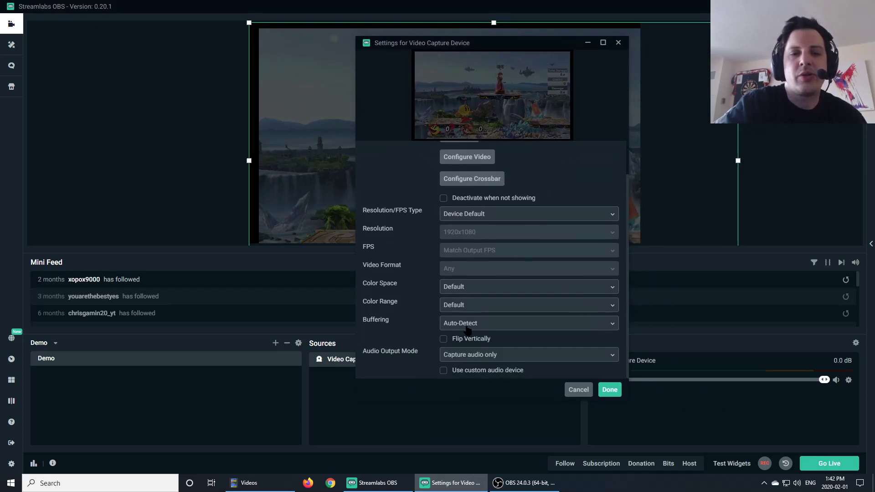
click(443, 371)
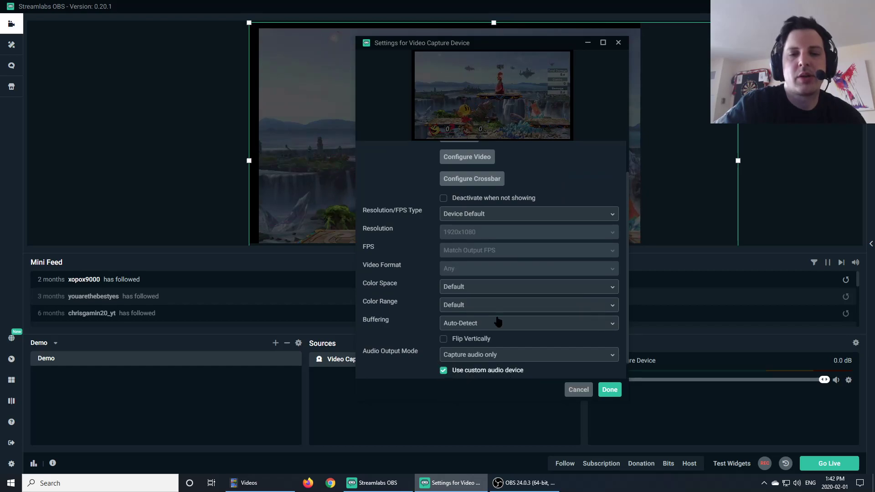
click(492, 365)
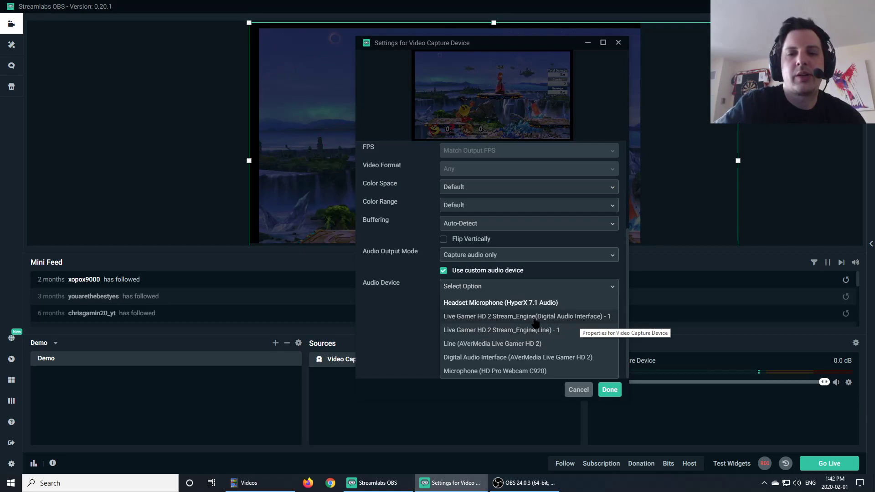
click(582, 318)
Save the capture settings, apply Transform > Fit to Screen to it, then deselect
click(609, 390)
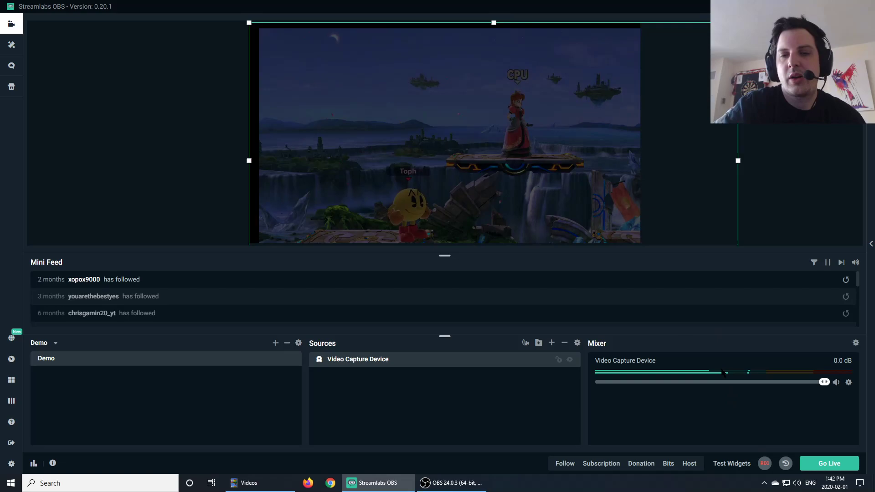
right_click(438, 181)
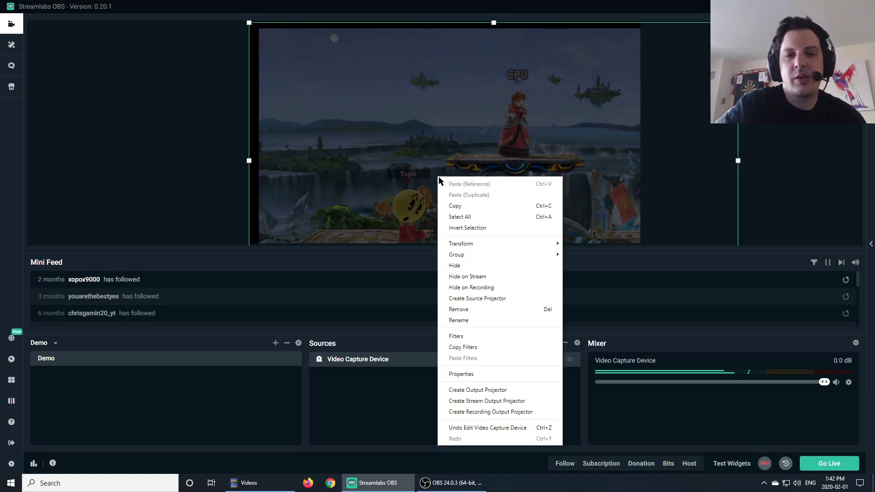
mouse_move(547, 244)
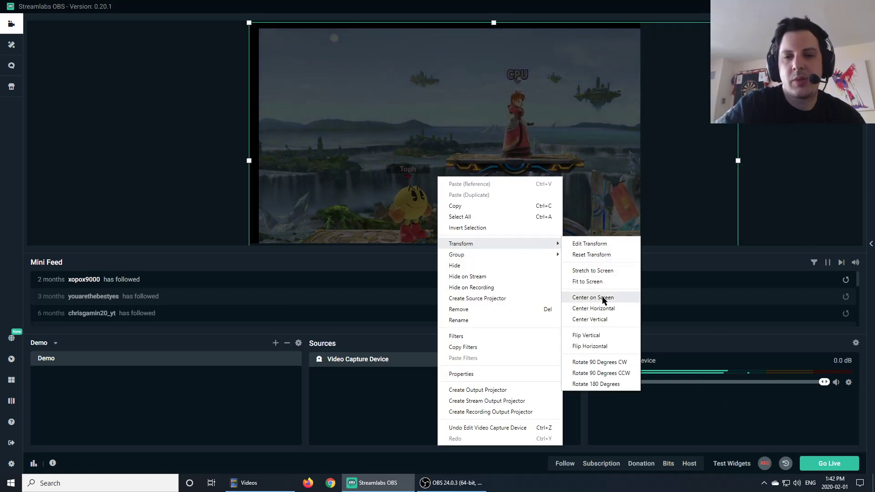
click(587, 282)
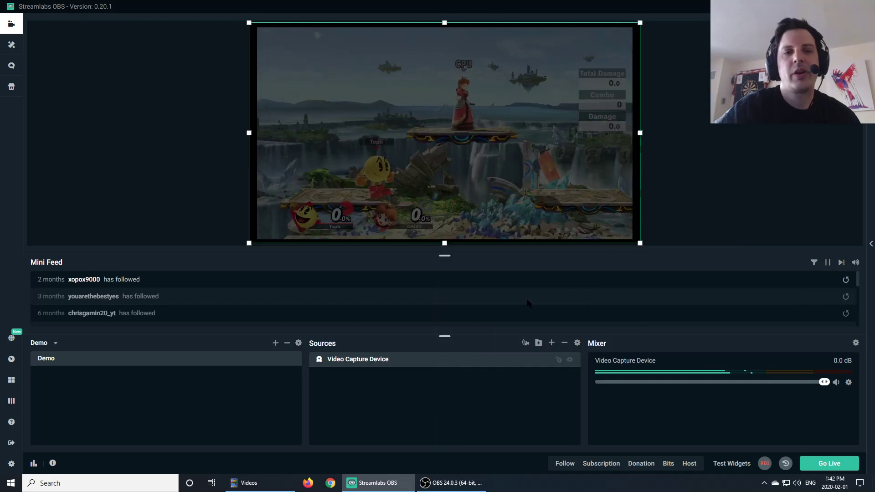
click(677, 97)
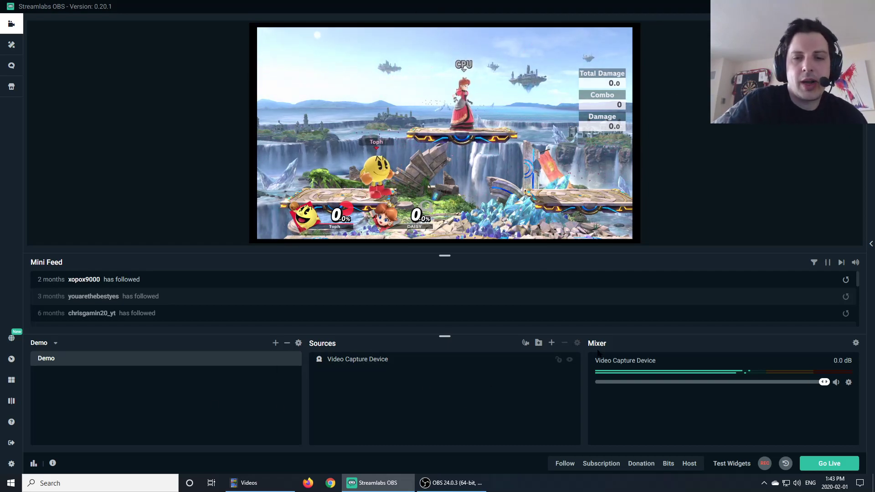
Add an Alertbox widget source named Alert Box to the Demo scene
click(551, 343)
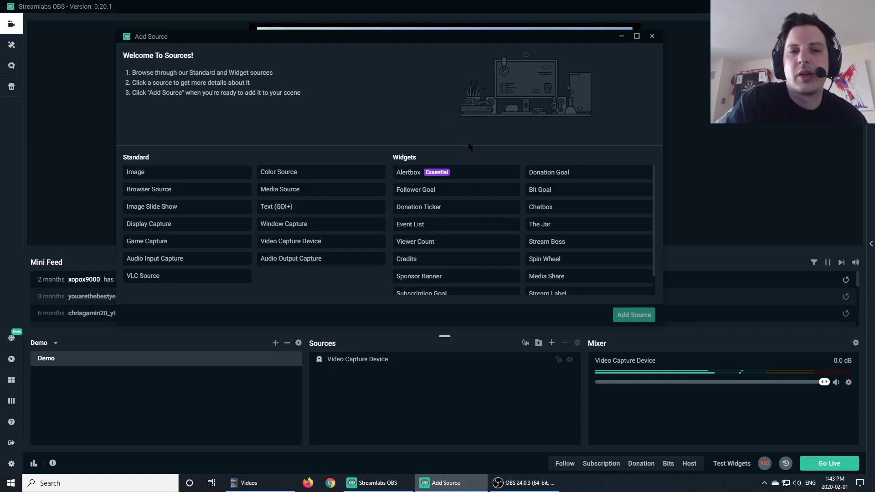
click(458, 179)
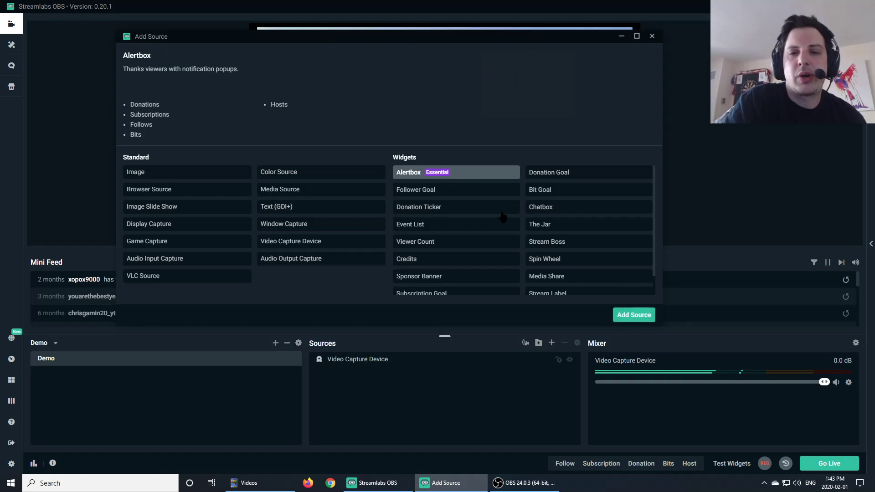
click(639, 315)
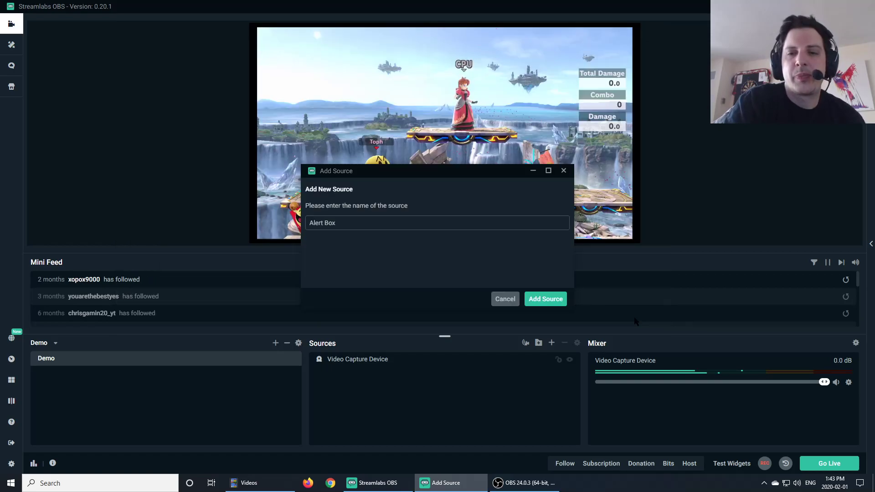
click(546, 298)
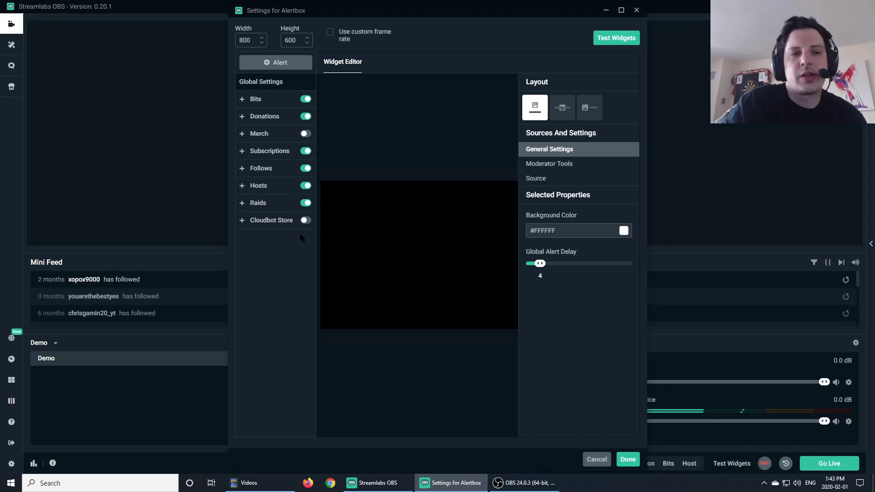
Turn off Bits alerts, choose the image-above-text layout, and run test follow and subscription alerts
click(305, 98)
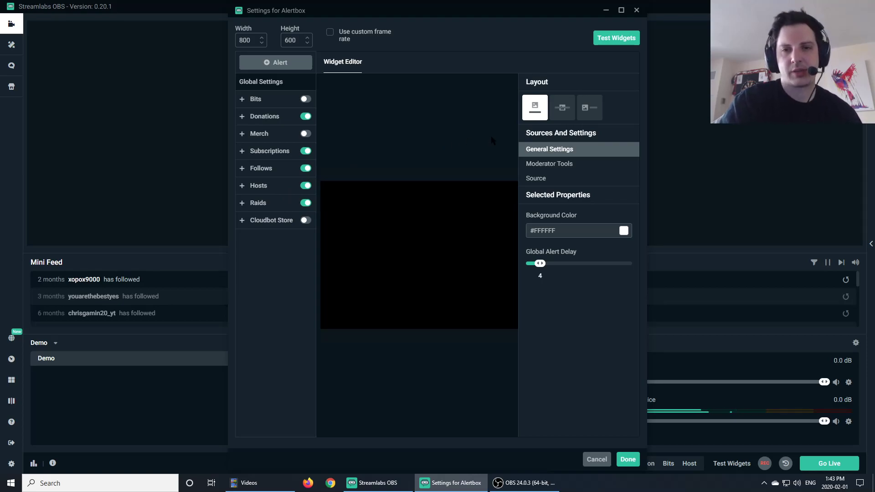
click(609, 40)
click(449, 37)
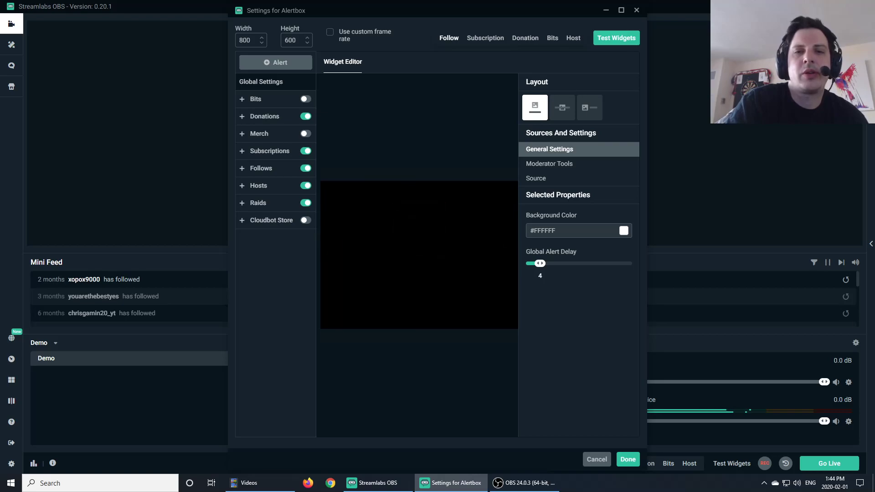
click(562, 108)
click(475, 41)
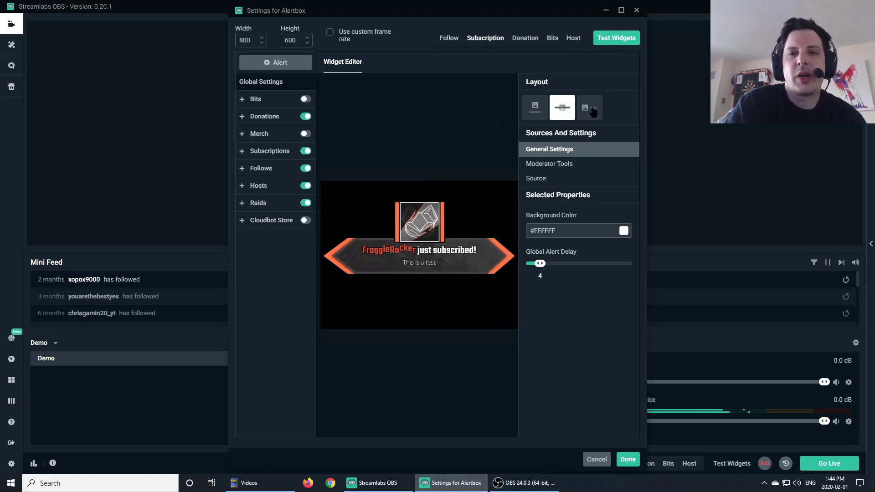
click(562, 114)
click(538, 115)
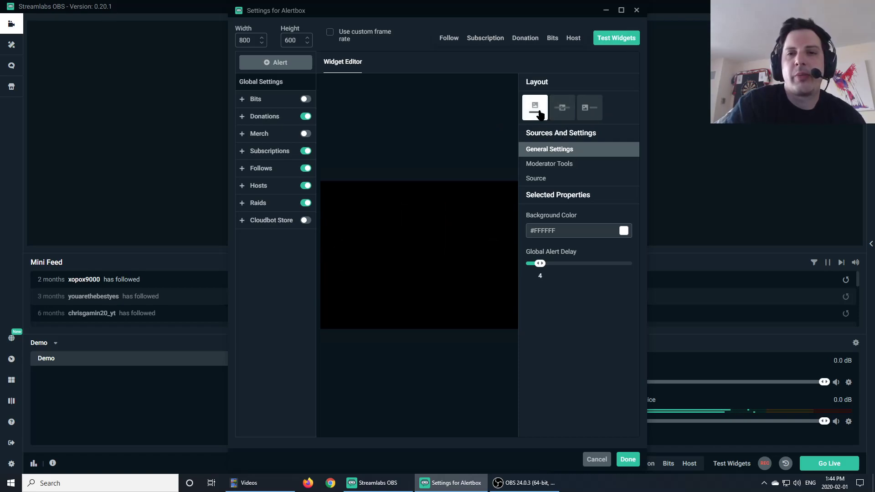
click(448, 38)
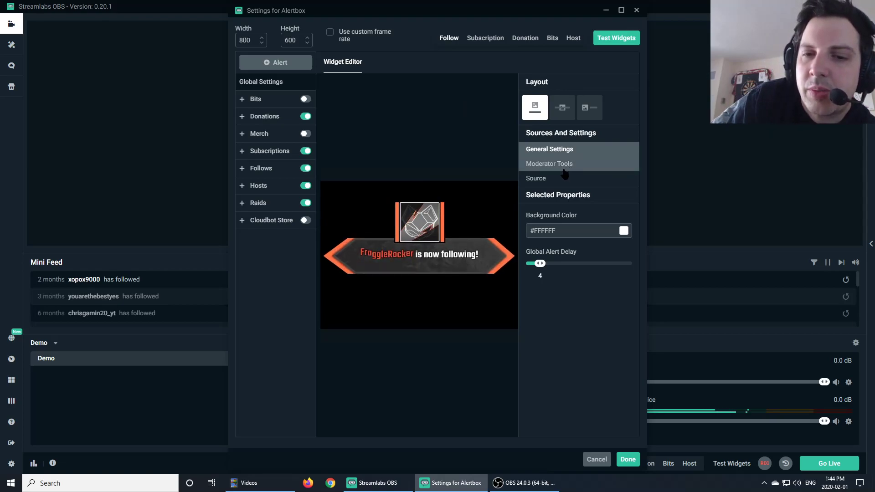
Review the Source and General Settings sections, then save and close the alert settings
click(555, 182)
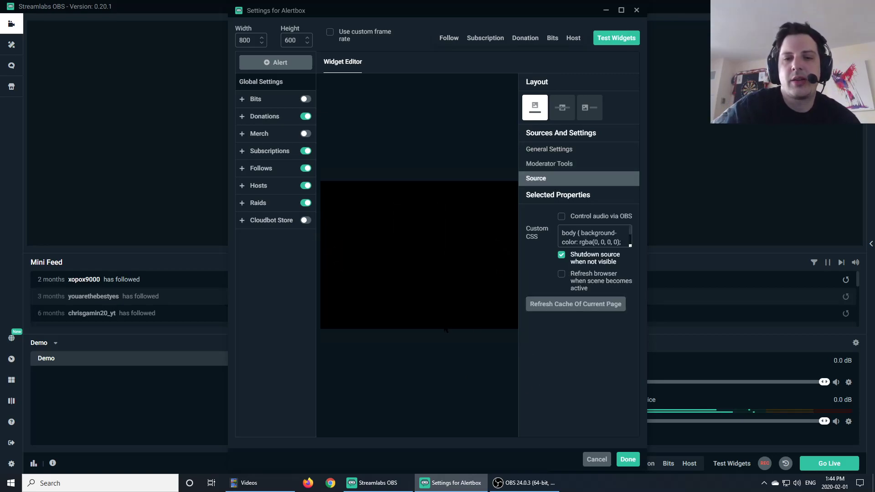
scroll(574, 234, down, 3)
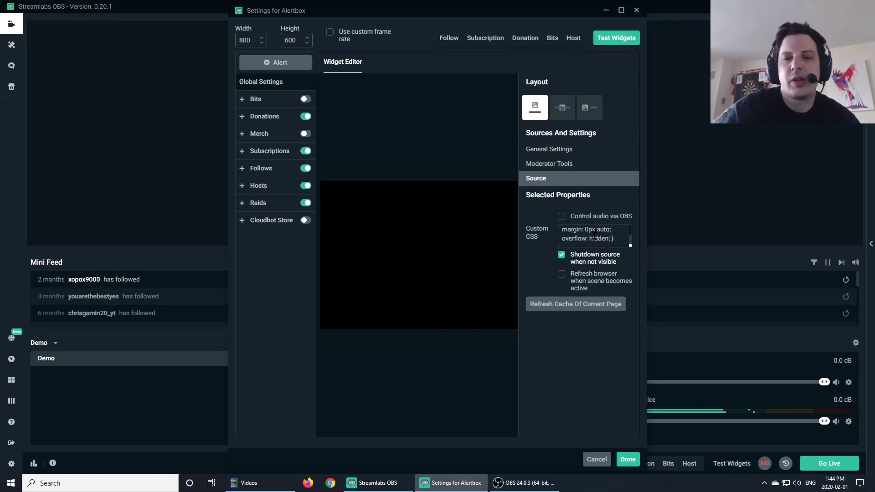
scroll(574, 234, up, 3)
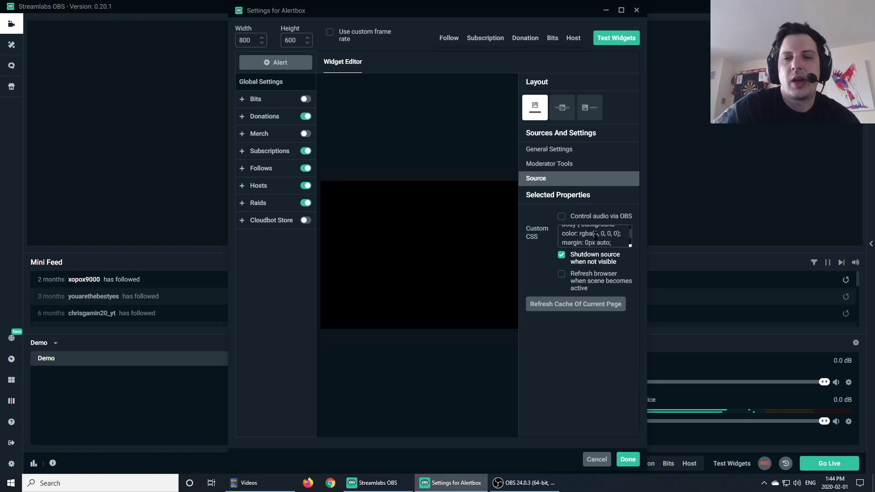
click(554, 150)
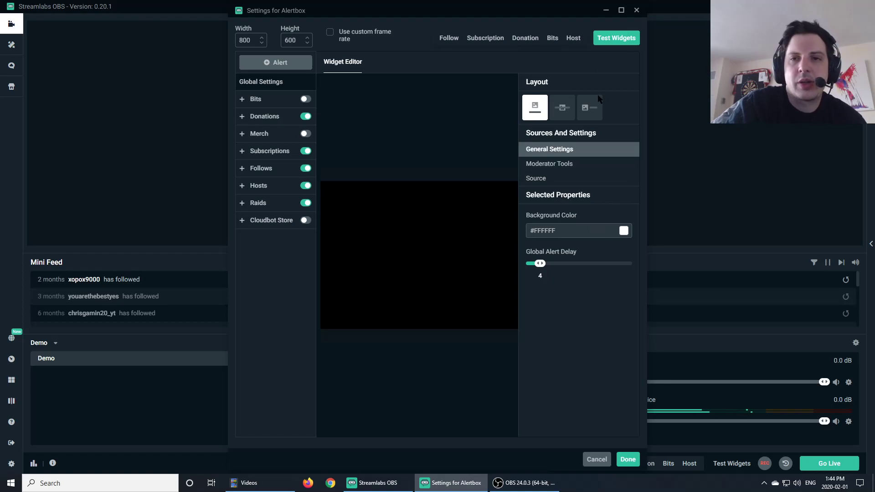
click(628, 458)
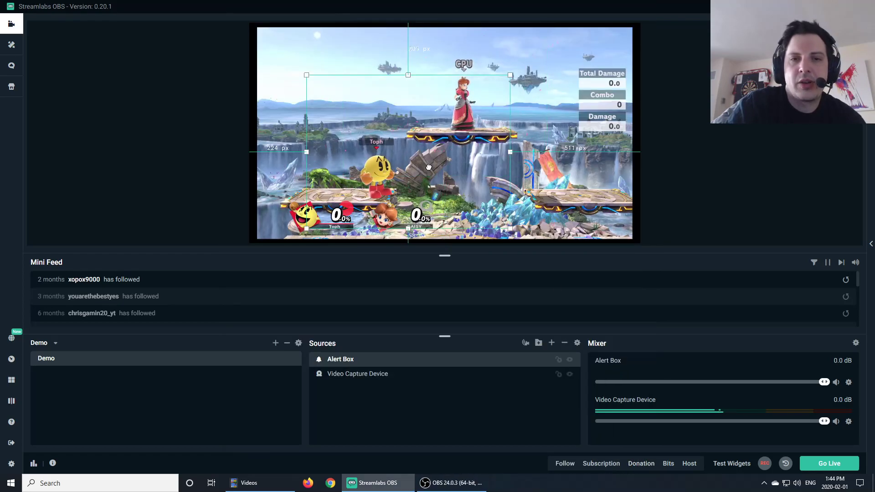
Move and shrink the Alert Box to the canvas's left edge, testing follow alerts, then deselect
drag(454, 147, 461, 142)
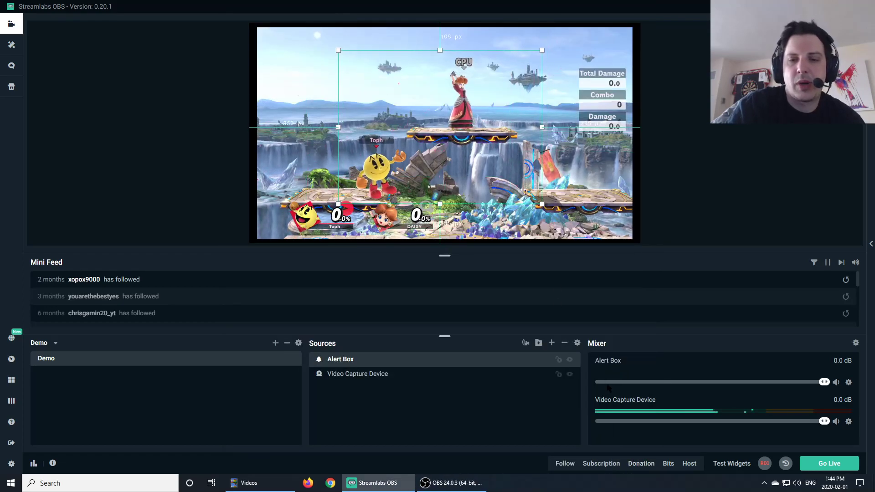
click(564, 463)
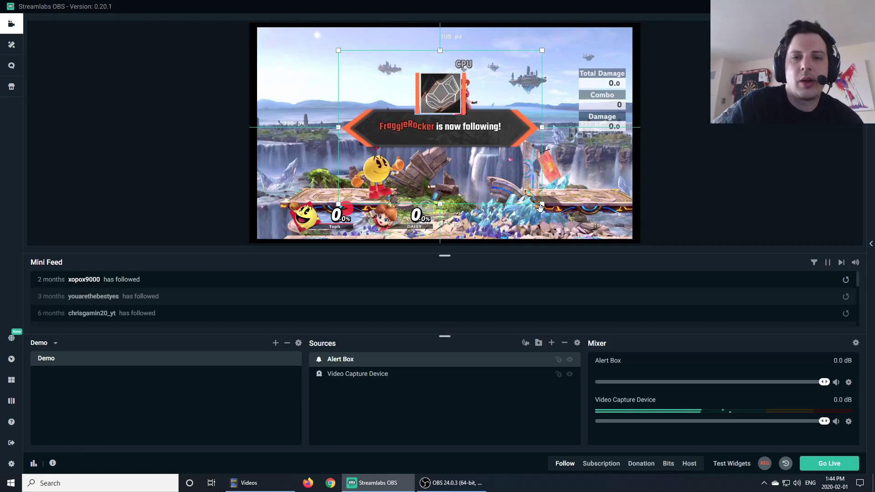
drag(541, 205, 281, 138)
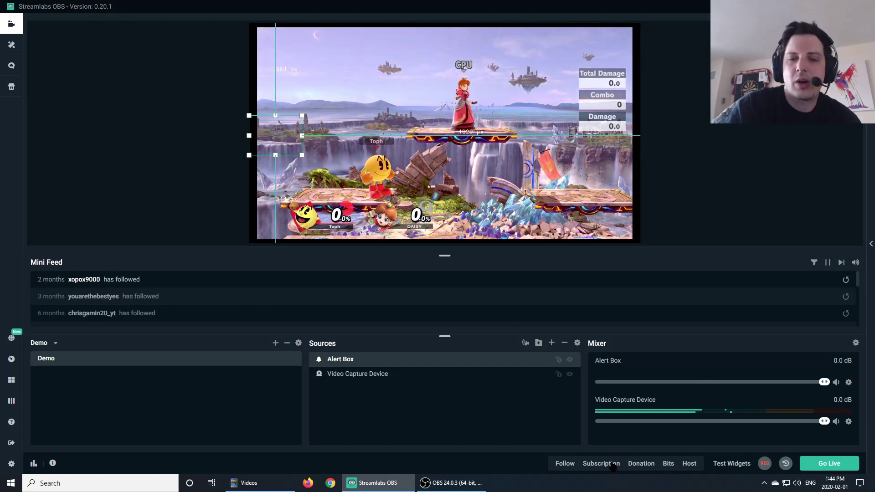
click(574, 468)
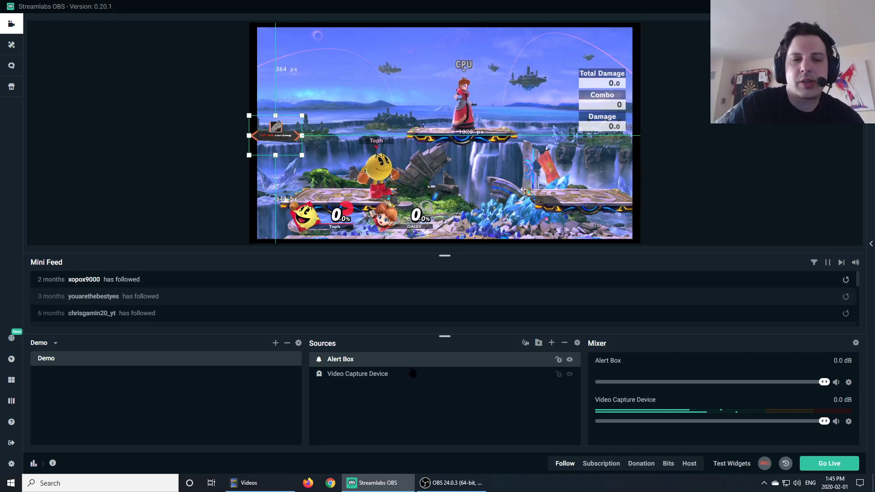
click(547, 374)
click(519, 406)
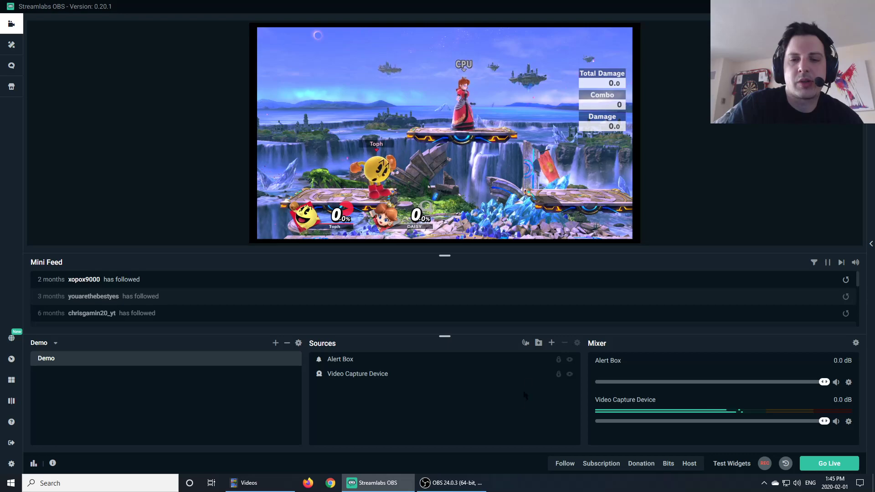
Add a Follower Goal widget source and end its existing goal
click(551, 343)
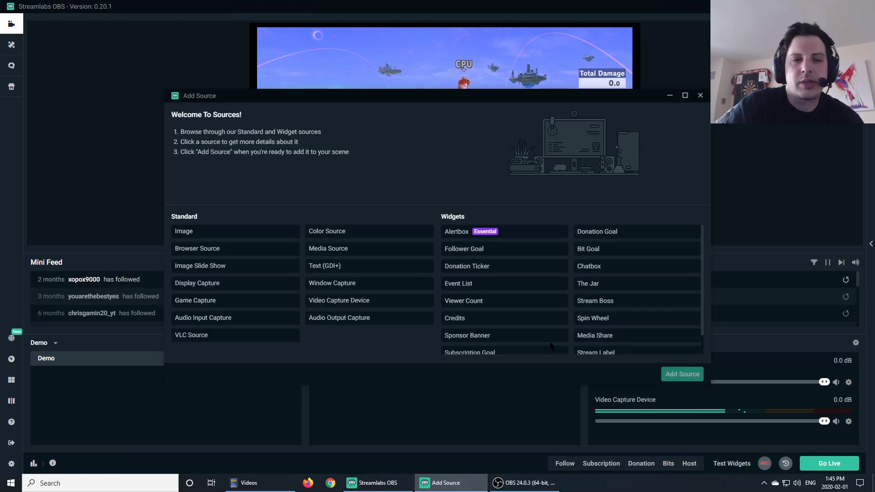
click(512, 250)
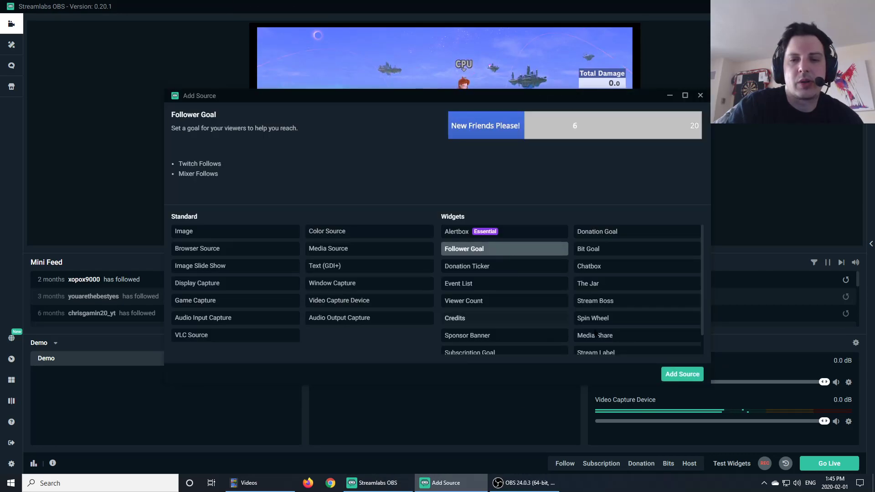
click(682, 374)
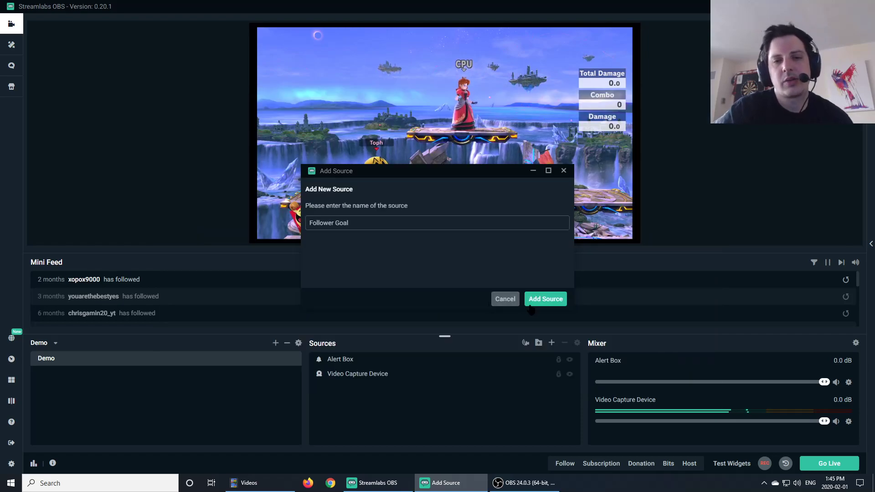
click(534, 302)
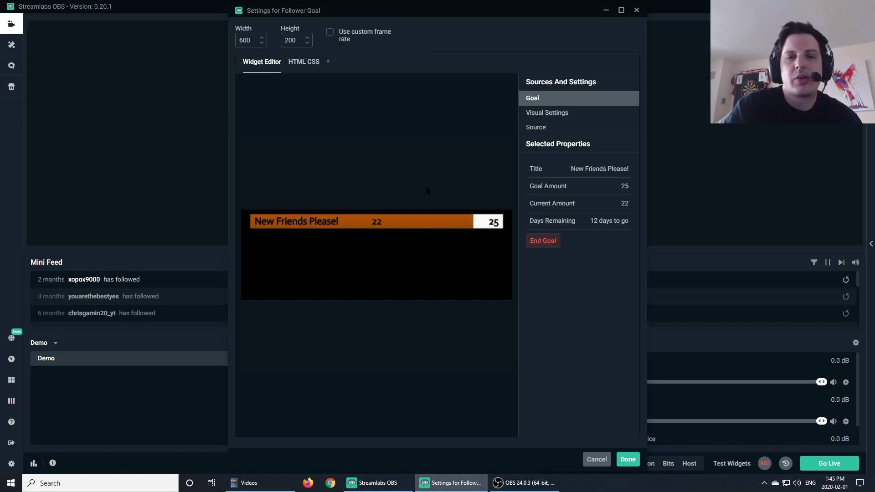
click(552, 241)
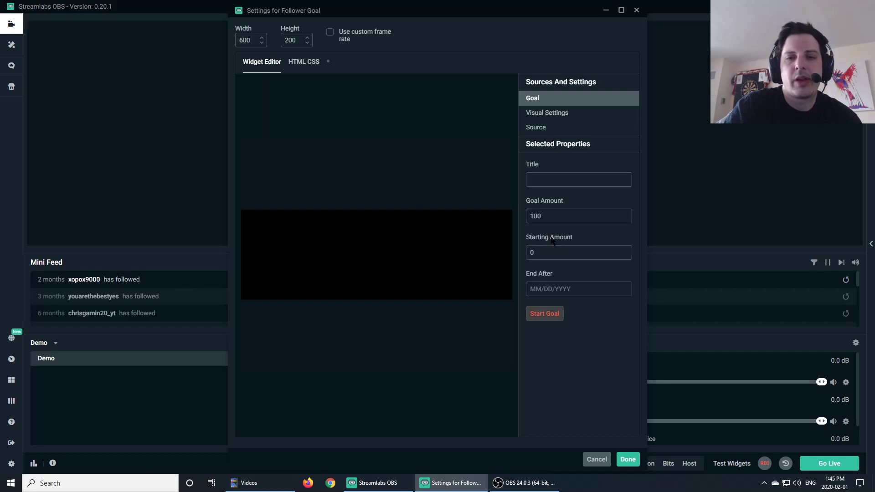
Enter title 'New Friends PleAse!', goal 50, starting amount 22 and end date 02/14/2020
click(541, 179)
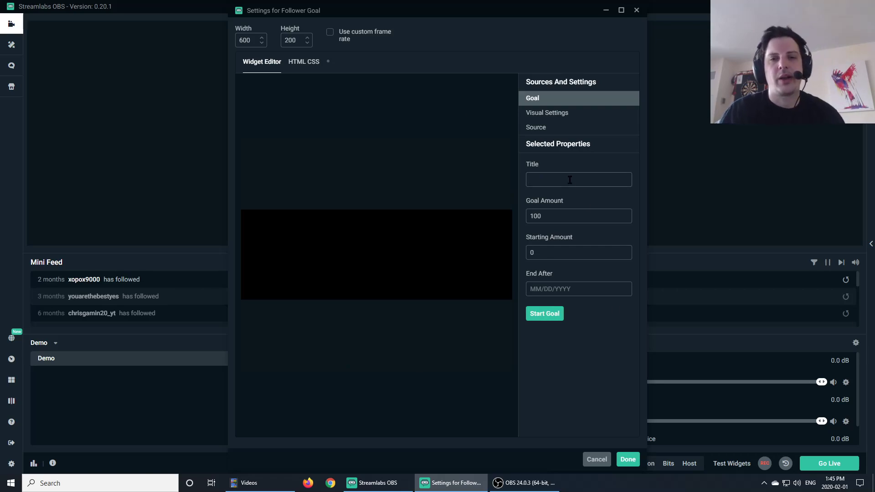
text(New Friends PleAse!)
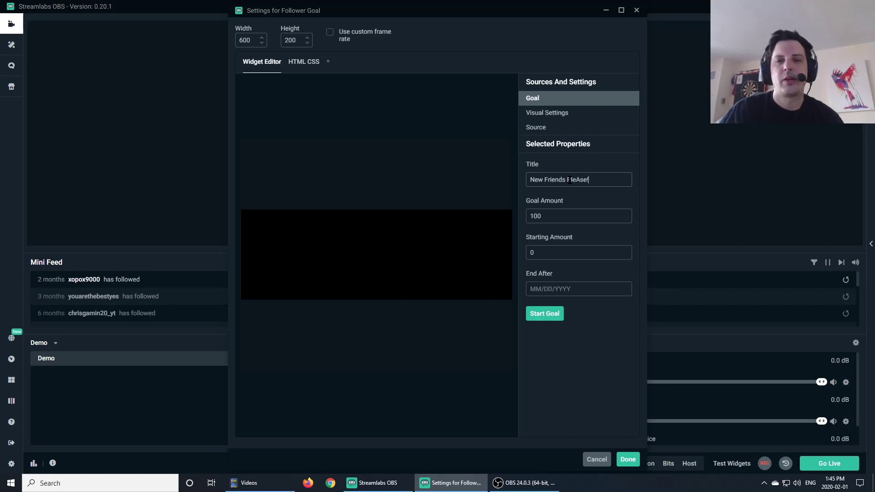
key(Tab)
text(650)
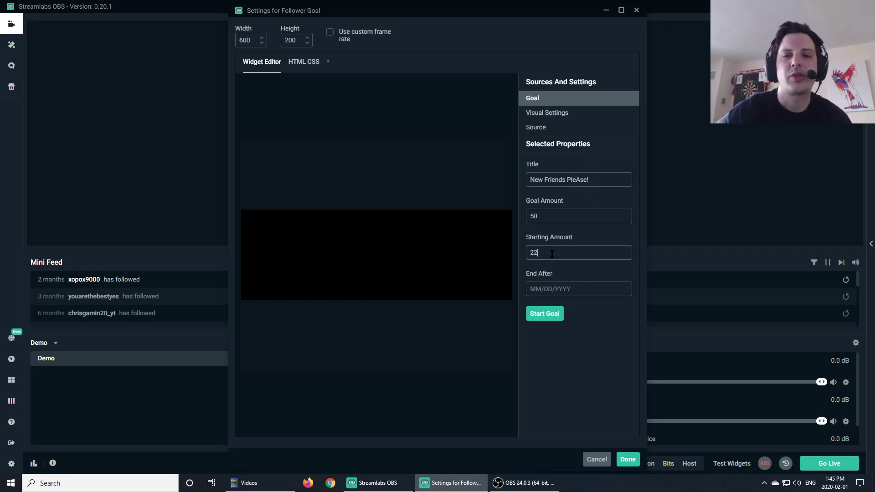
drag(544, 254, 524, 260)
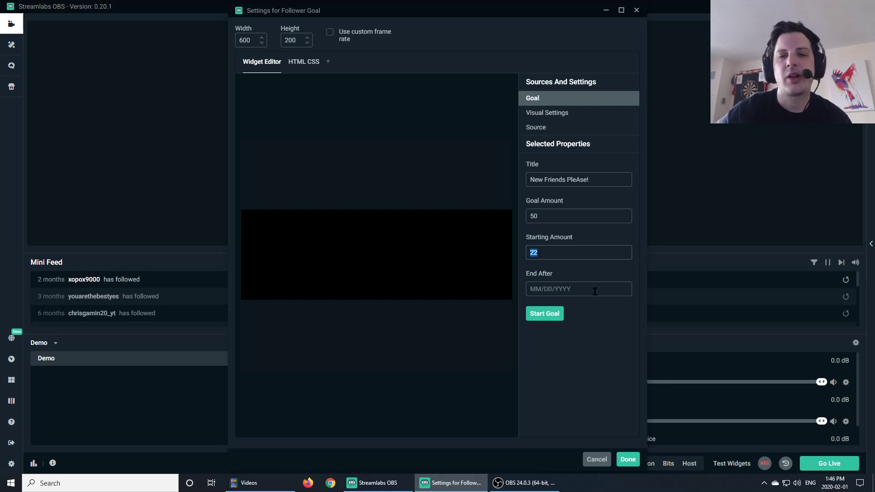
click(600, 273)
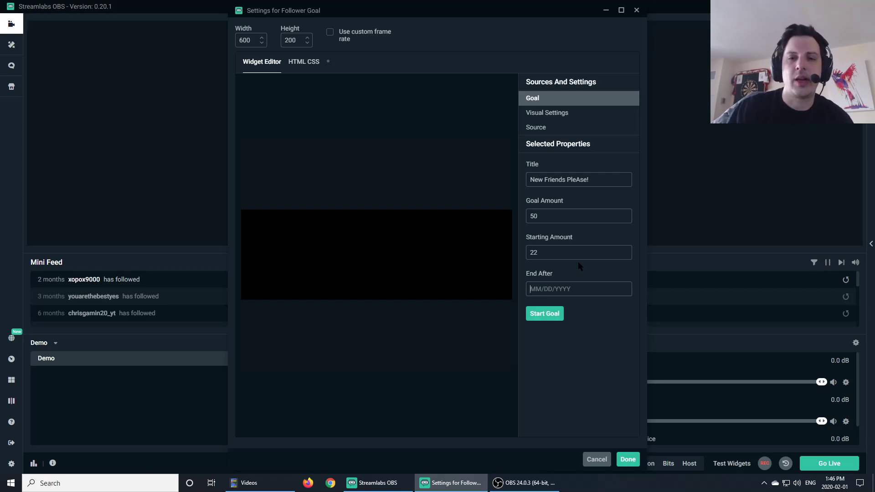
text(0)
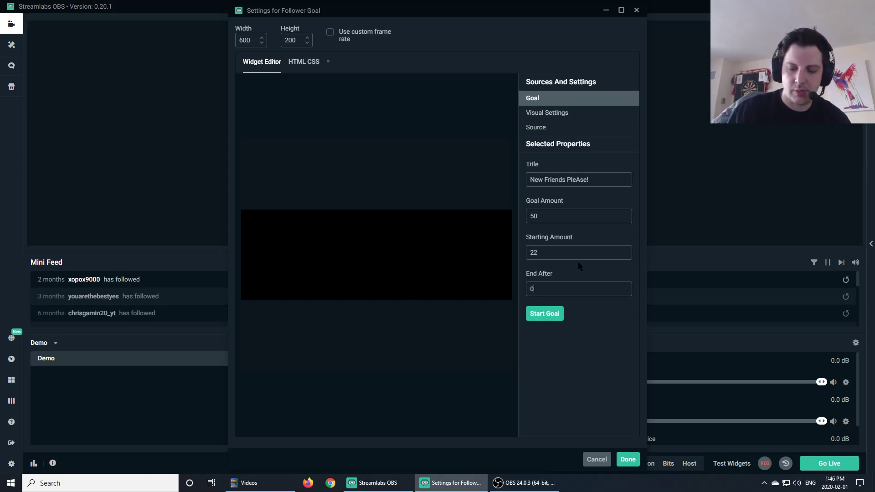
text(2/14/2020)
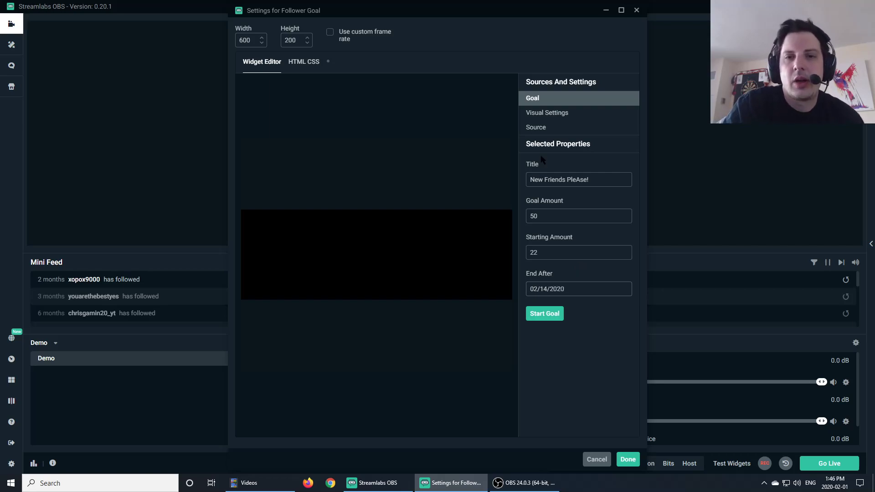
In Visual Settings, compare the Standard and Condensed layouts and settle on Condensed
click(541, 114)
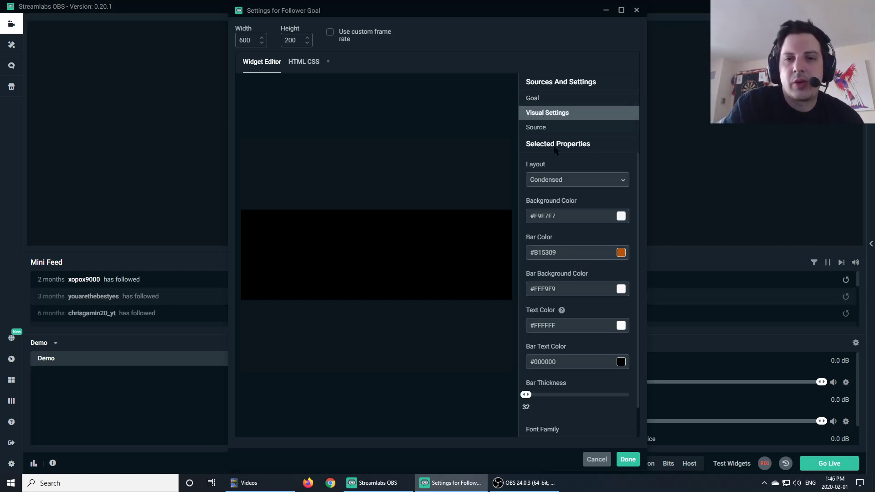
click(567, 181)
click(557, 196)
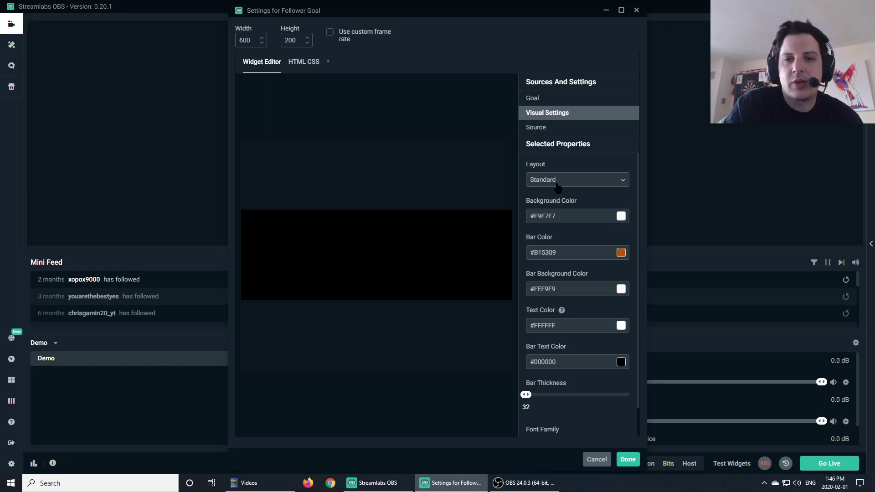
click(558, 187)
click(561, 211)
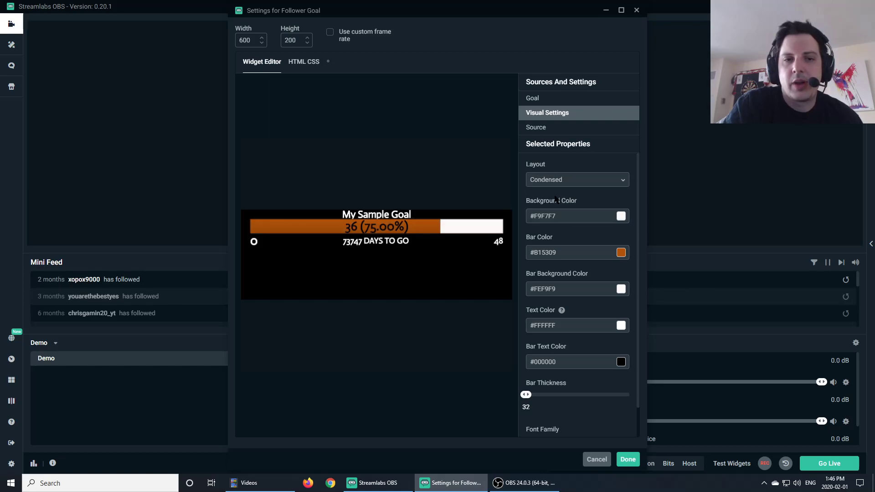
click(557, 185)
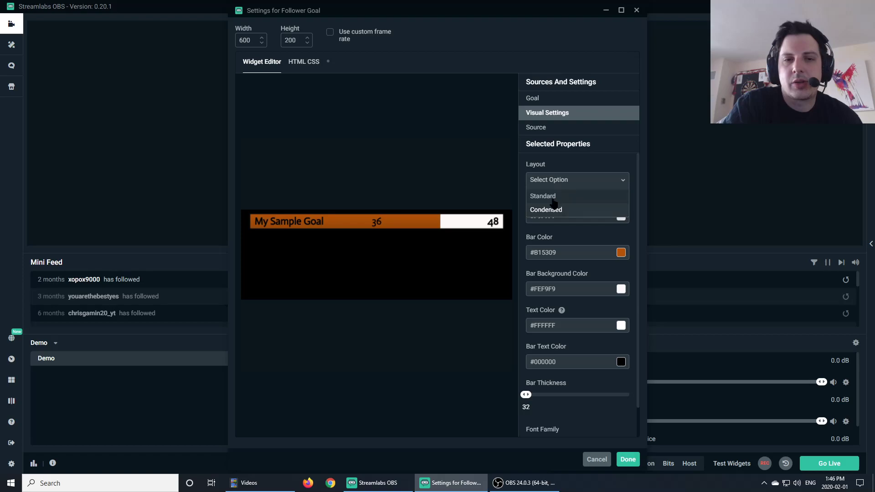
click(556, 195)
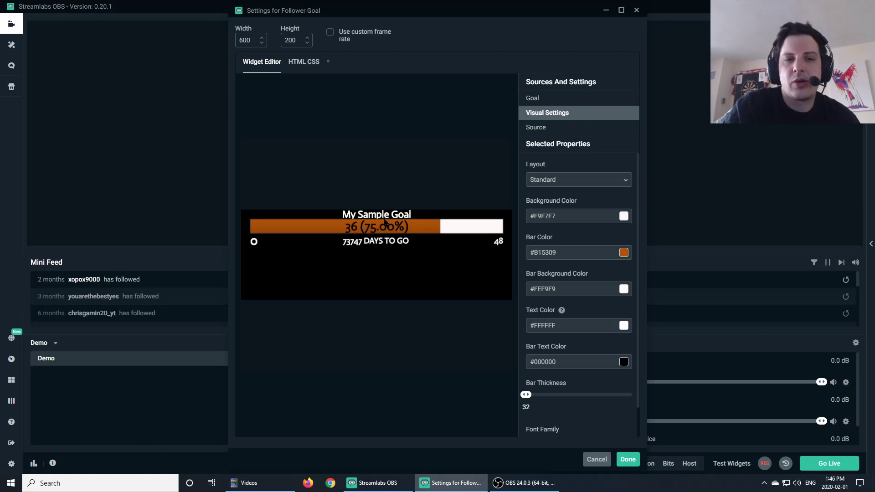
click(546, 181)
click(549, 210)
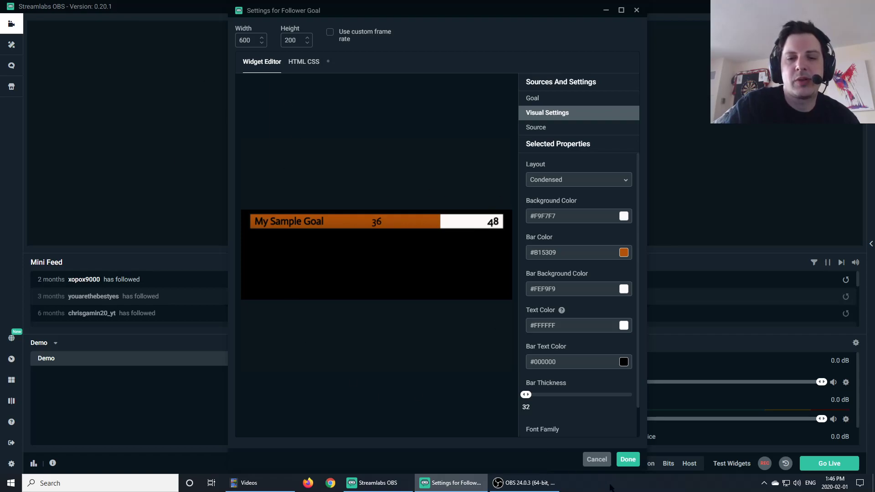
Save the goal widget, drag it to the top-left, shrink it, and reselect it
click(627, 459)
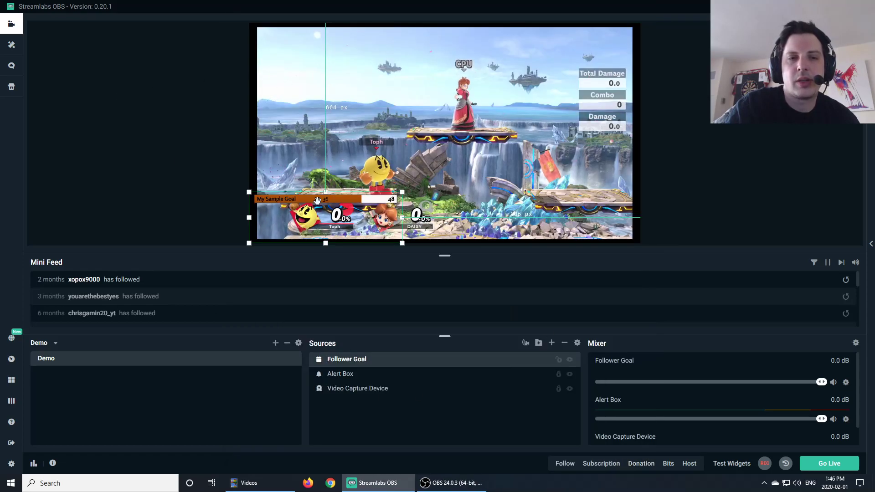
drag(319, 241, 324, 65)
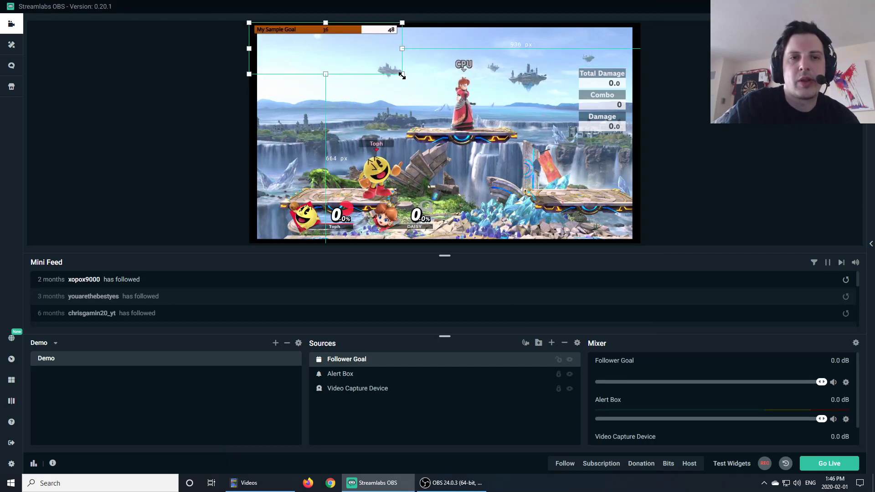
drag(402, 74, 365, 55)
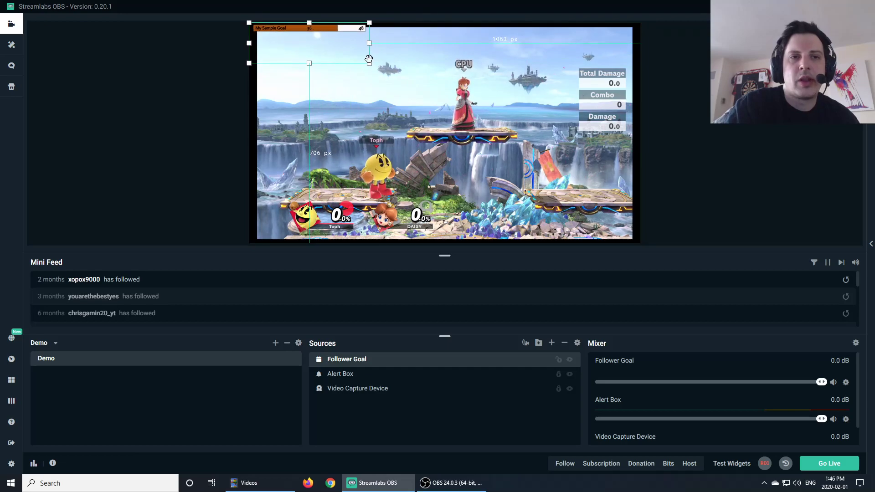
click(342, 84)
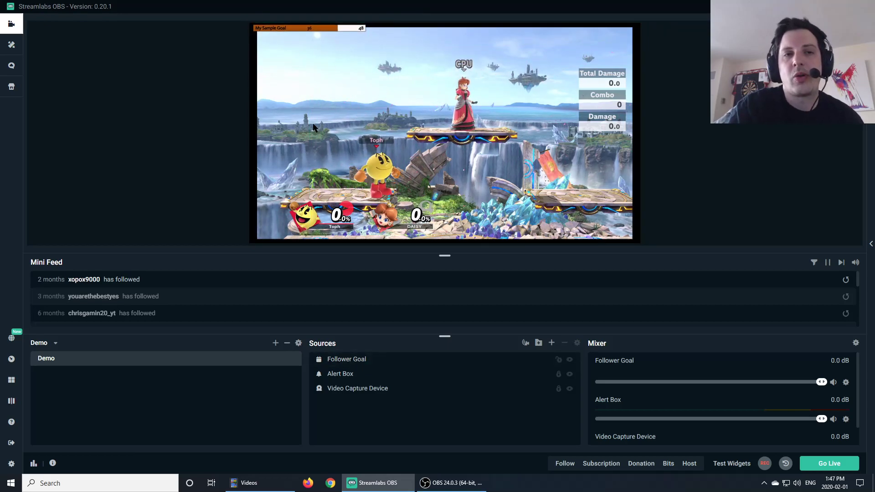
click(326, 46)
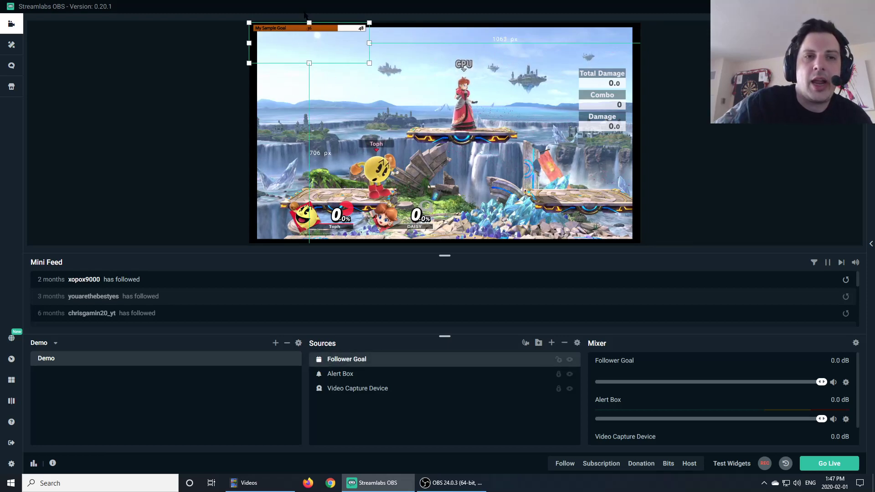
Open Edit Transform for the Follower Goal and set Crop Bottom to 150
right_click(310, 51)
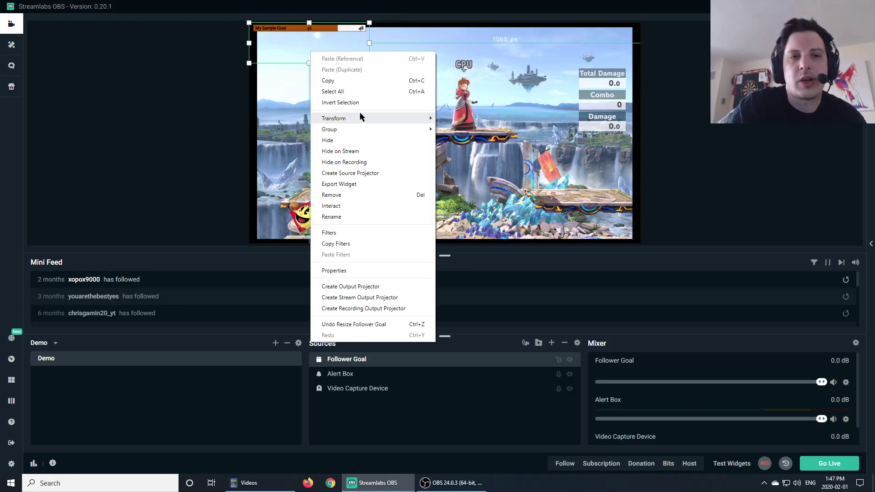
mouse_move(375, 118)
click(459, 121)
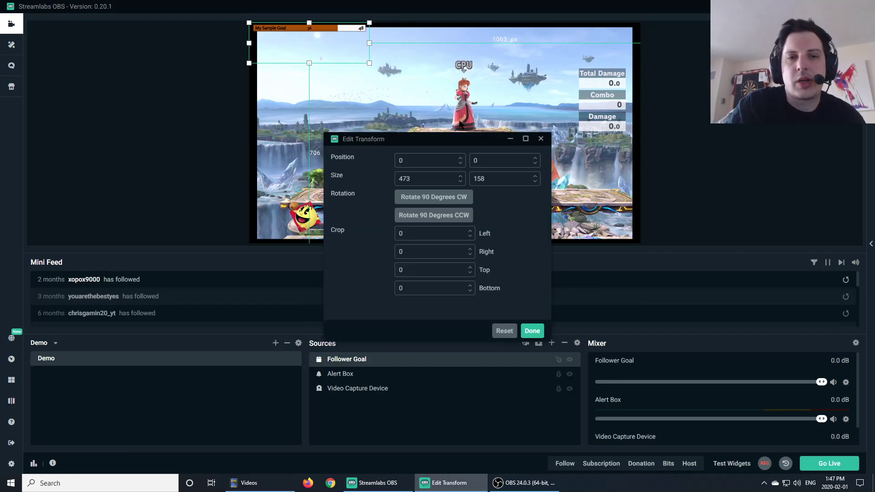
click(470, 284)
click(471, 284)
click(470, 284)
click(471, 284)
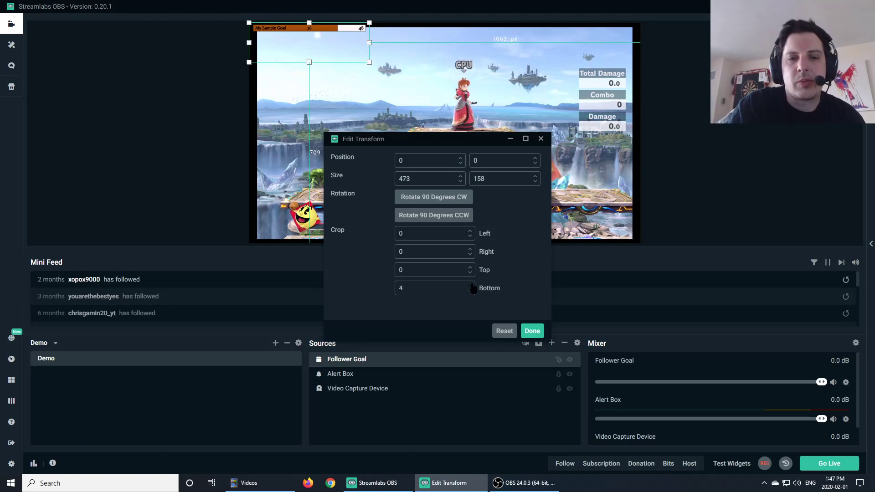
click(471, 285)
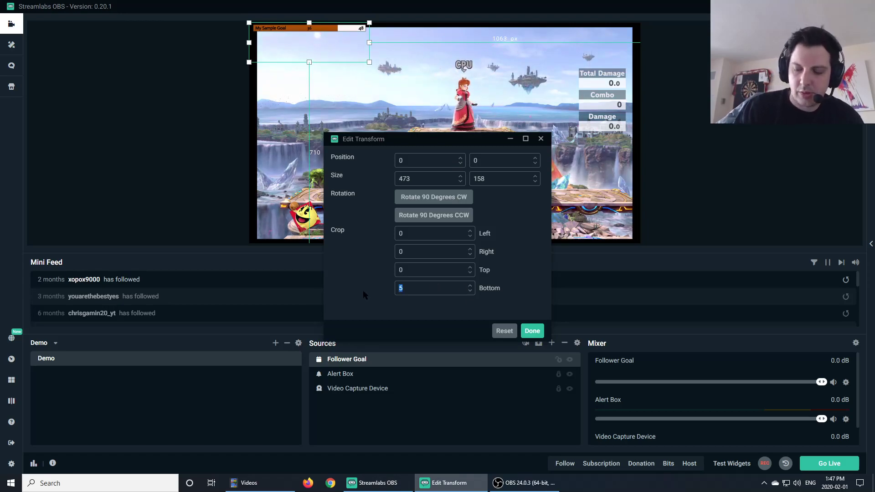
text(200)
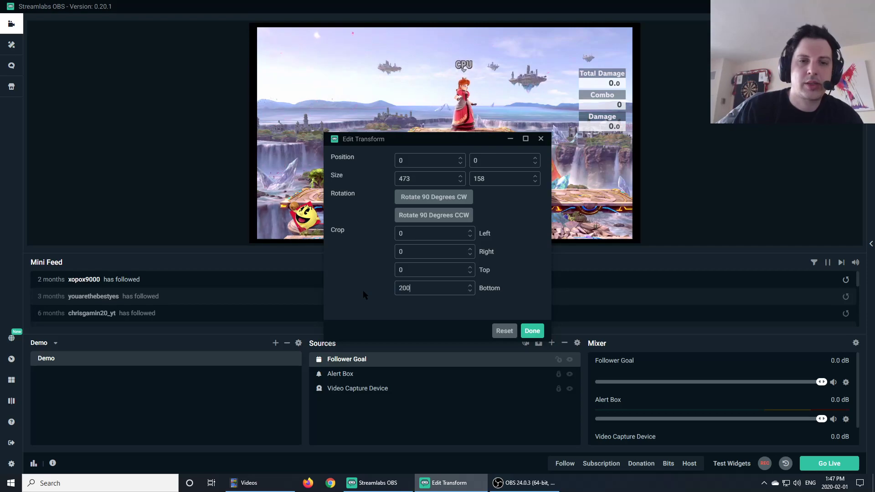
key(BackSpace)
key(BackSpace)
key(BackSpace)
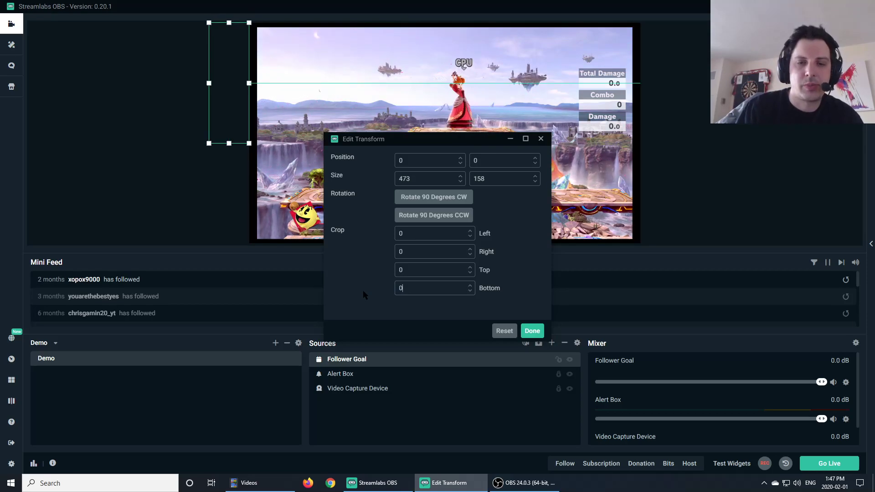
text(150)
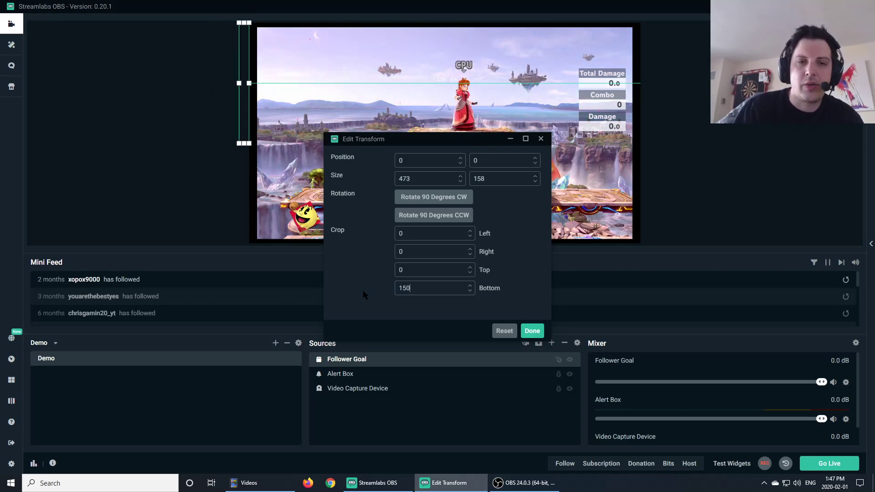
Try rotating the goal bar 90° clockwise, return it upright, and go back to the editor
click(417, 200)
click(417, 200)
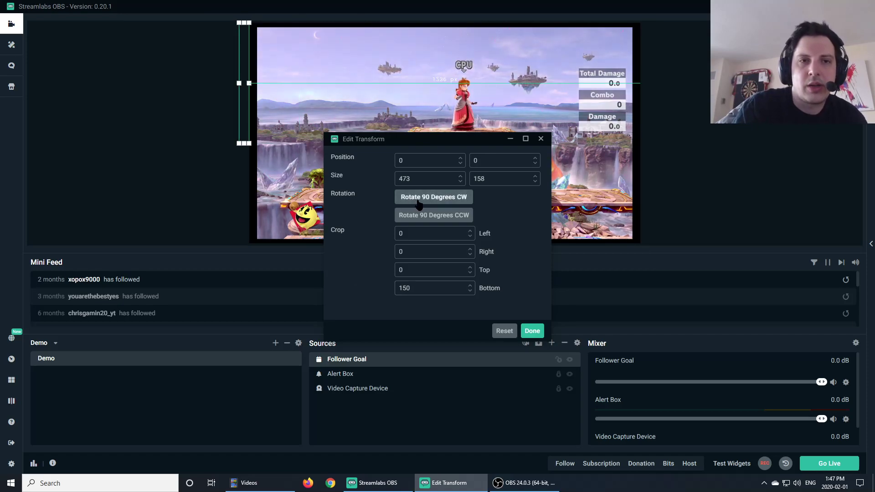
click(417, 201)
click(330, 38)
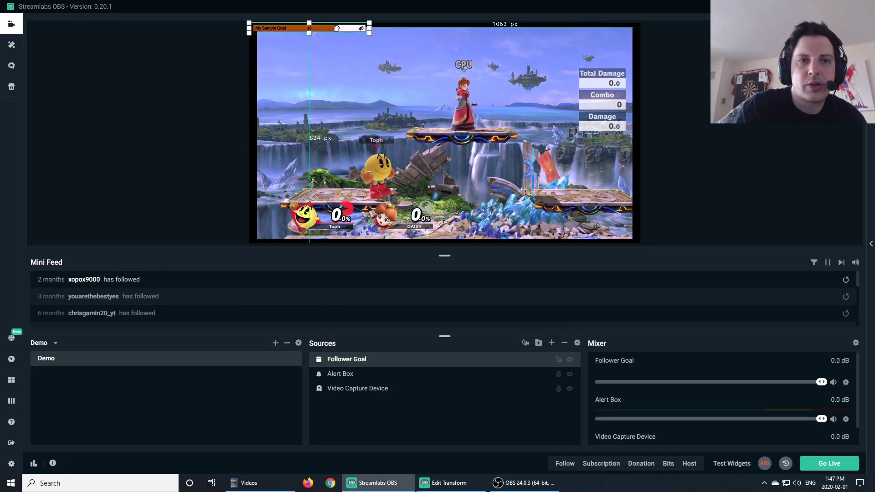
Start the follower goal 'New Friends Please' counting from 22 toward 50, ending 02/14/20
click(337, 53)
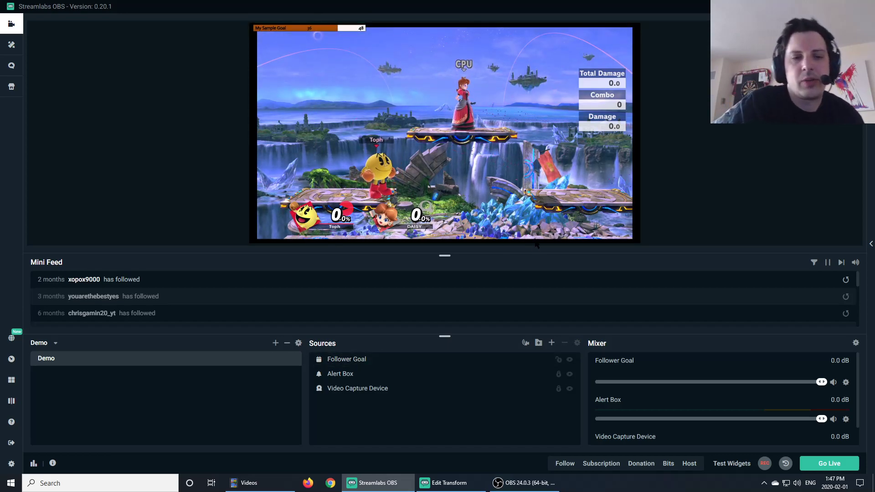
click(354, 362)
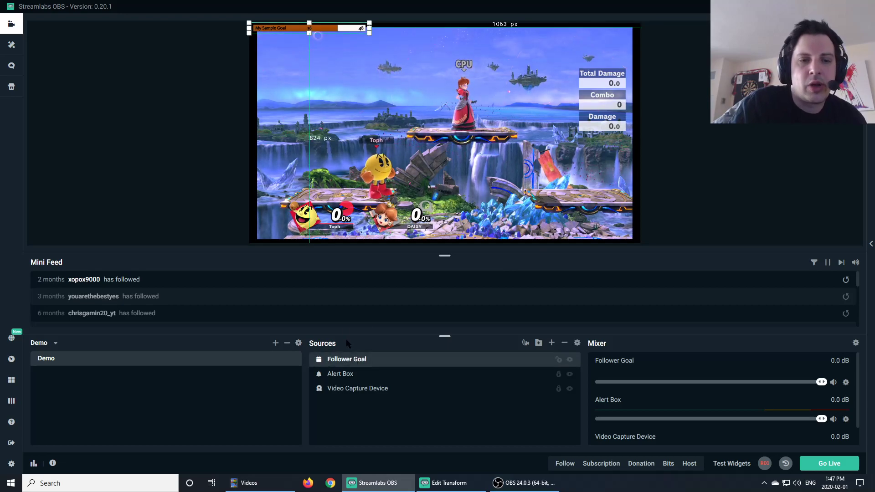
click(352, 373)
click(351, 365)
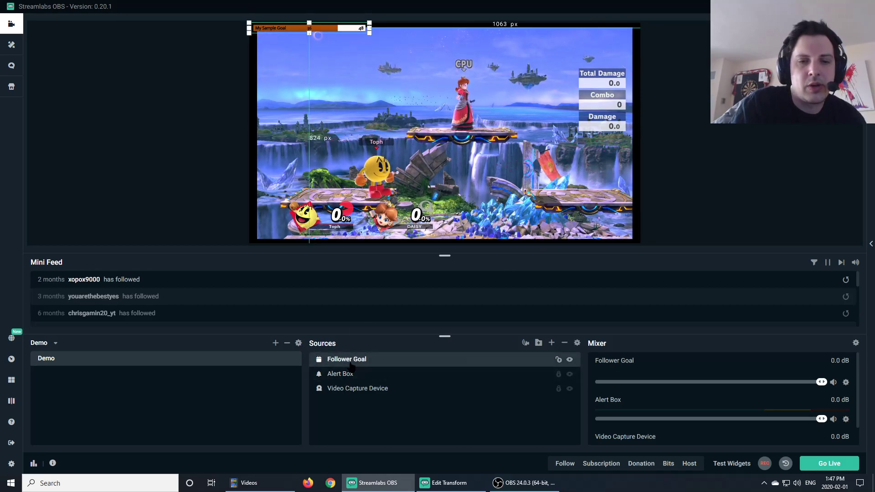
right_click(367, 358)
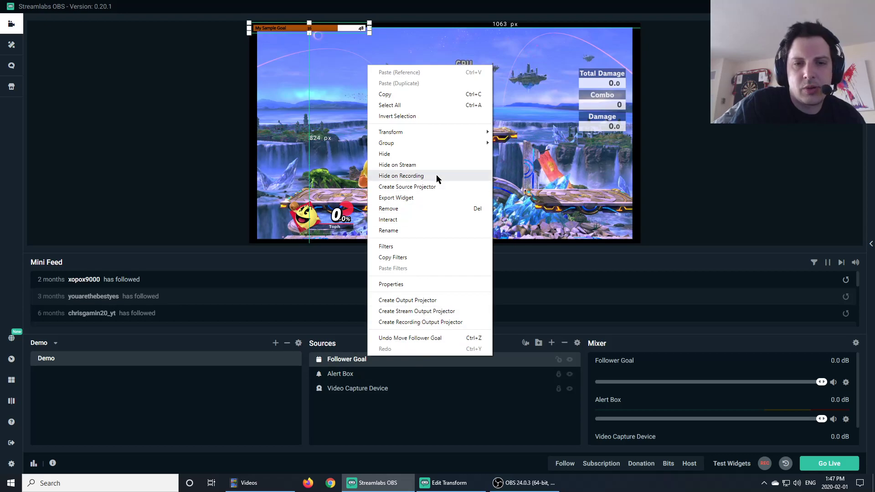
click(400, 282)
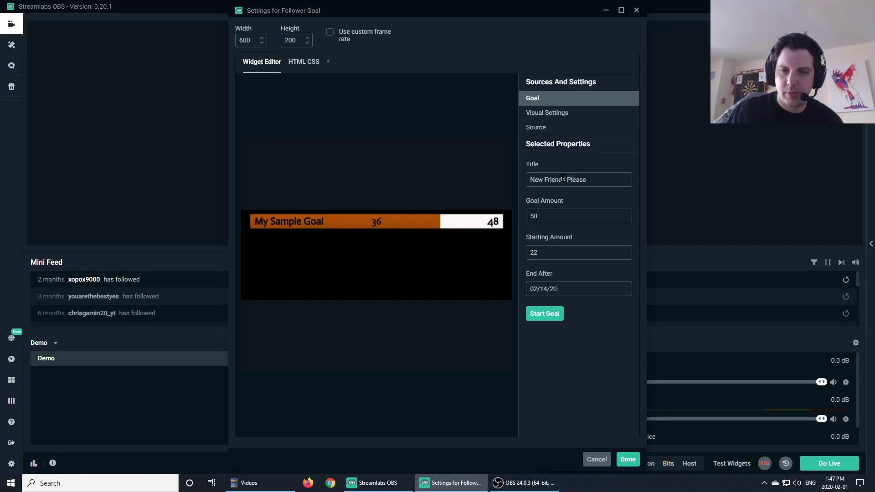
click(532, 314)
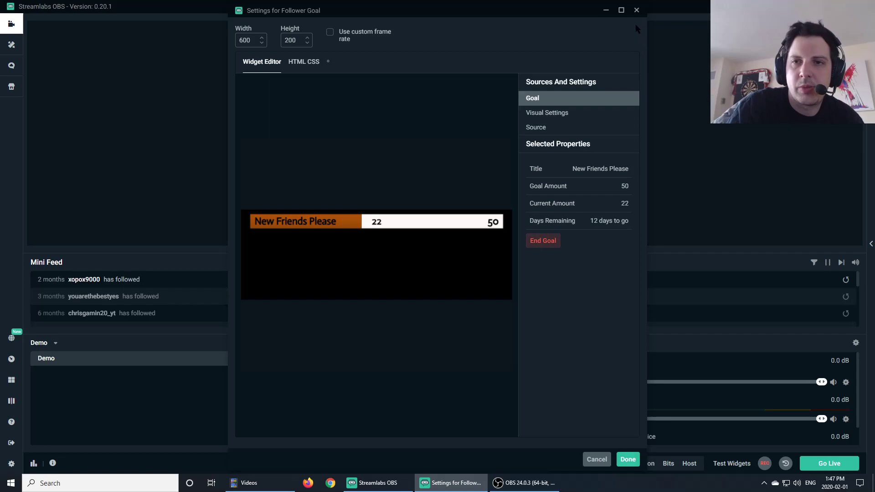
click(636, 11)
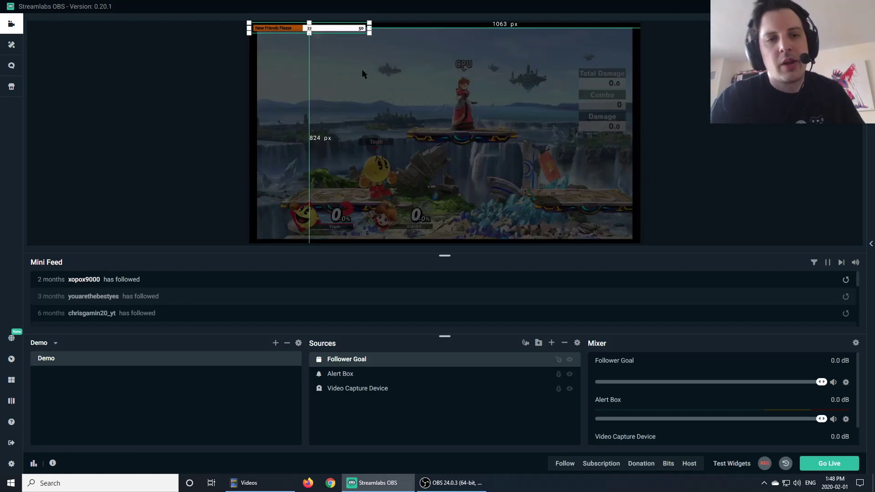
Add an Event List widget source with its default name to the Demo scene
click(432, 103)
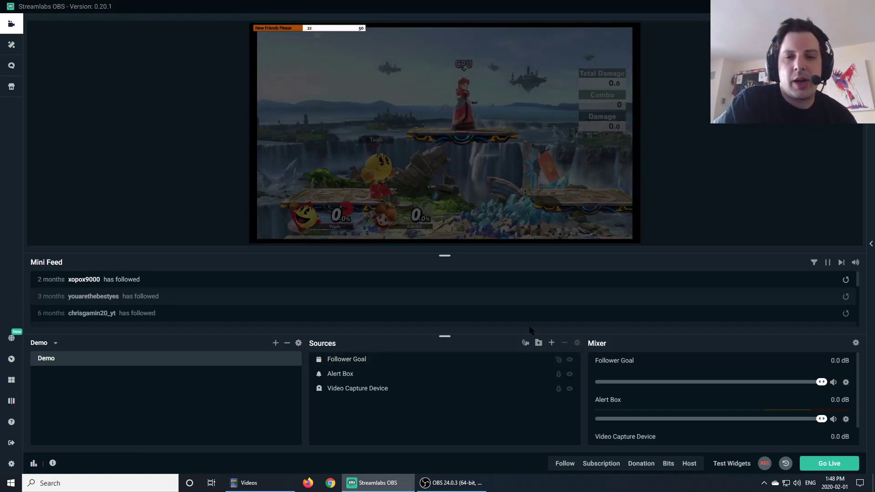
click(551, 343)
click(496, 285)
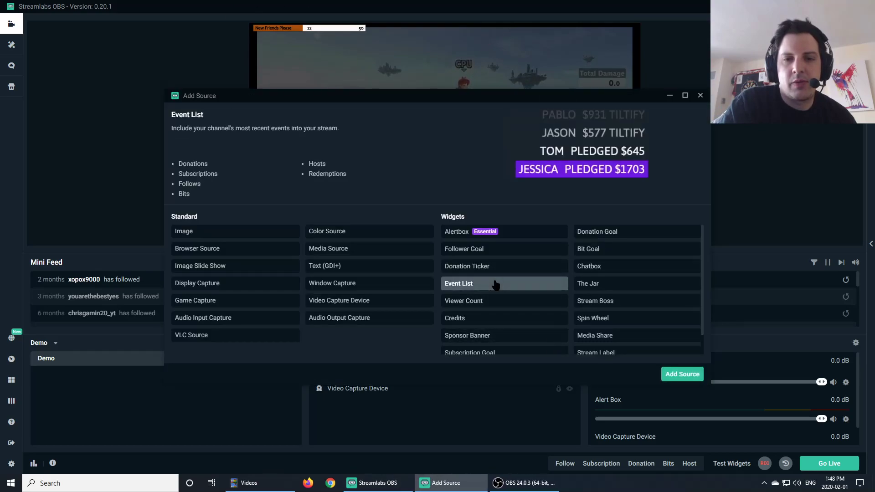
click(682, 374)
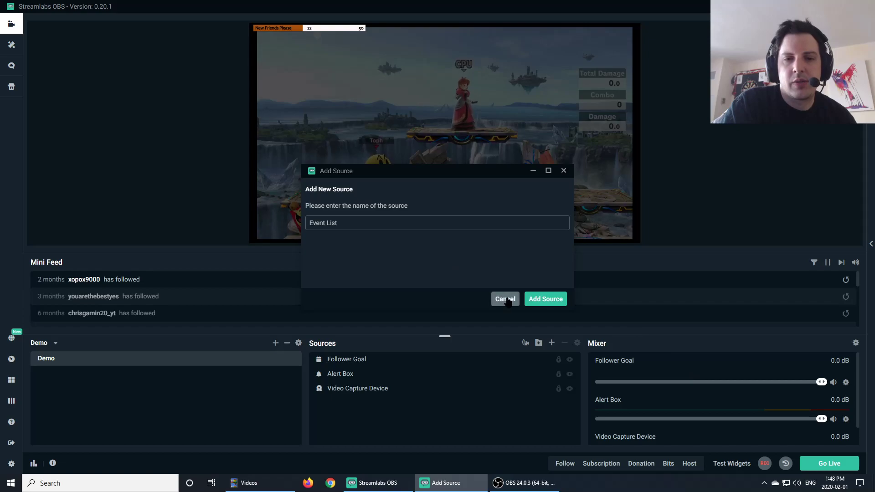
click(534, 303)
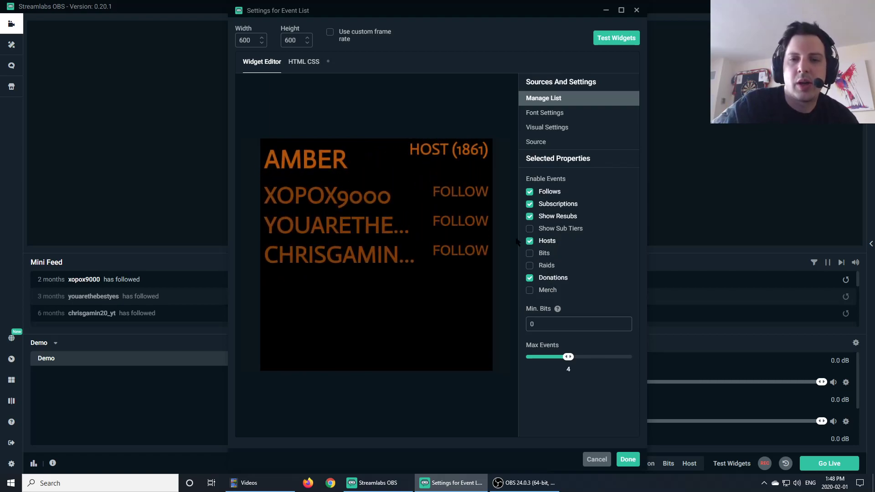
Include raids in the Event List and try out values on its Max Events slider
click(545, 266)
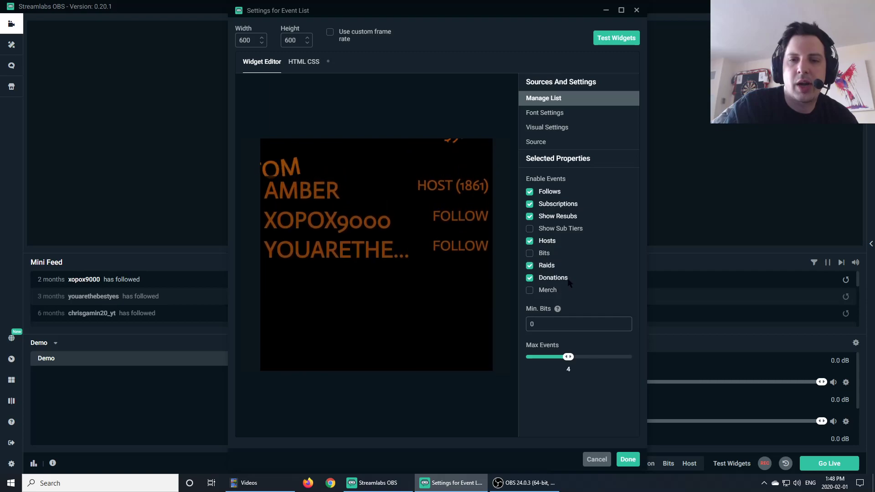
click(563, 115)
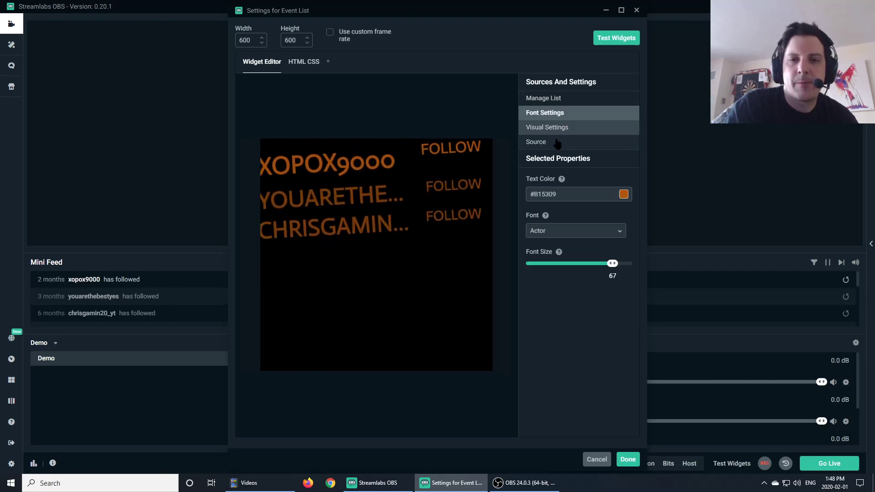
click(555, 132)
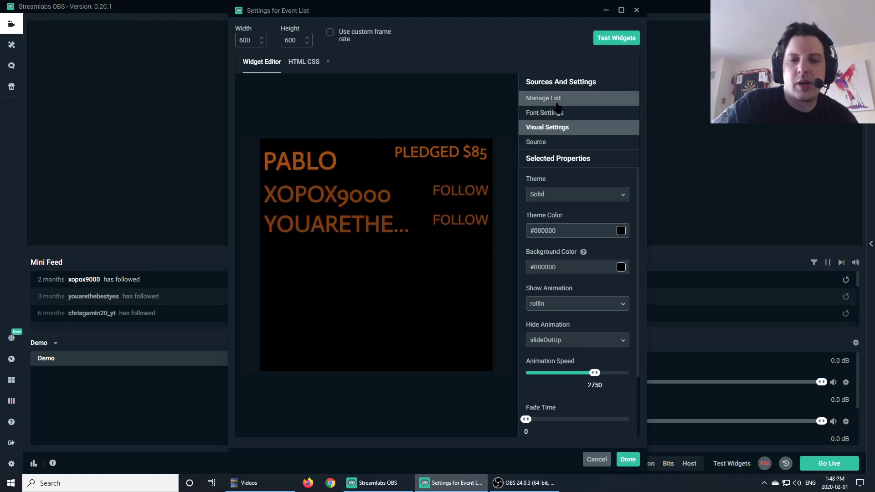
click(556, 101)
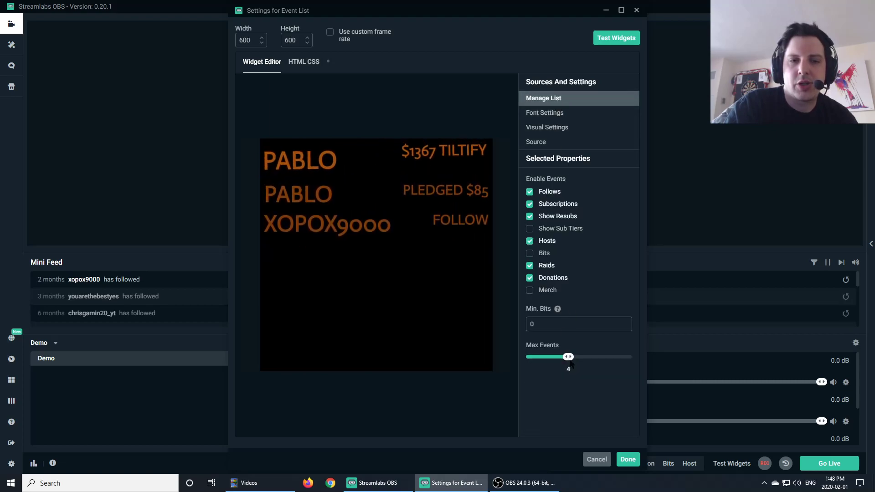
drag(569, 360, 643, 370)
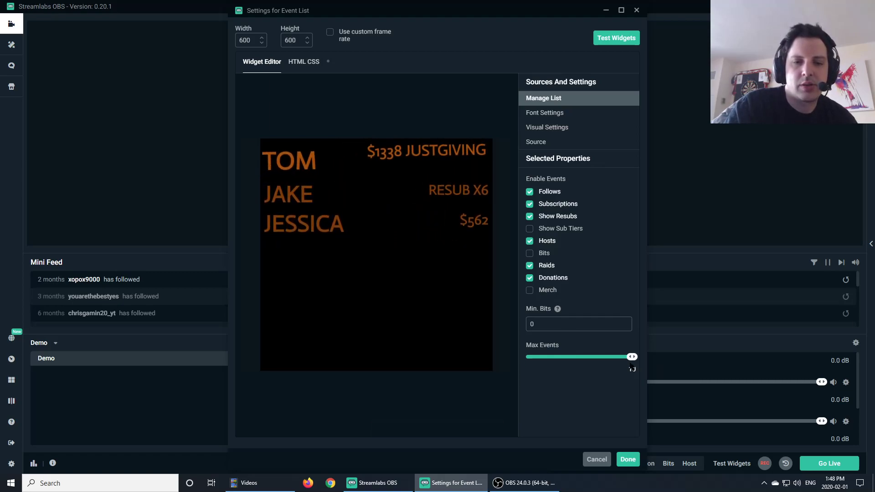
drag(632, 358, 629, 358)
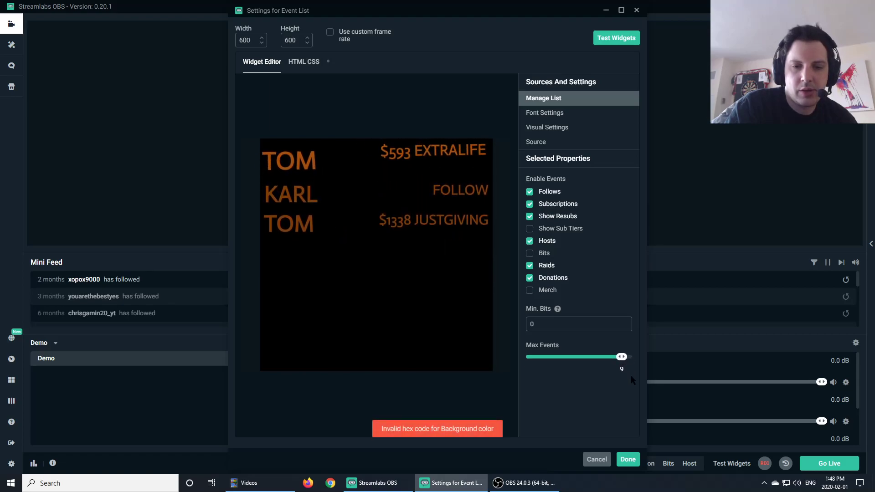
drag(621, 357, 558, 376)
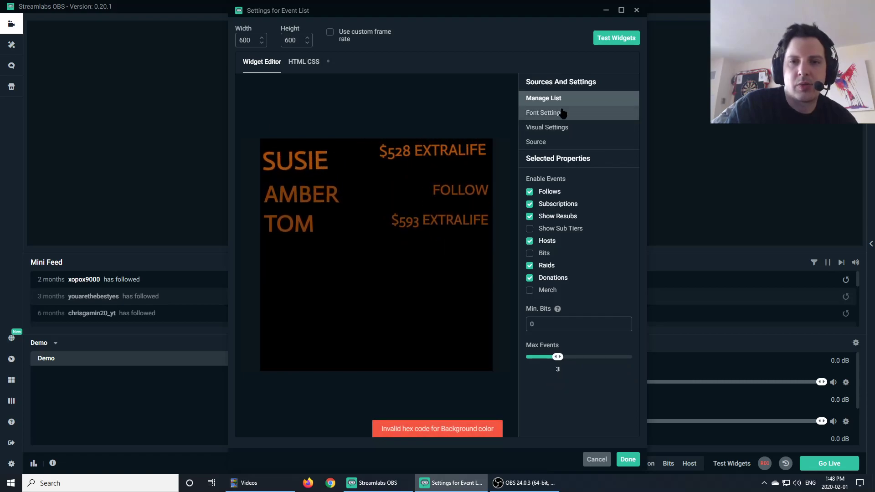
Check the visual settings, then reopen the Event List properties and set Max Events to 10
click(562, 127)
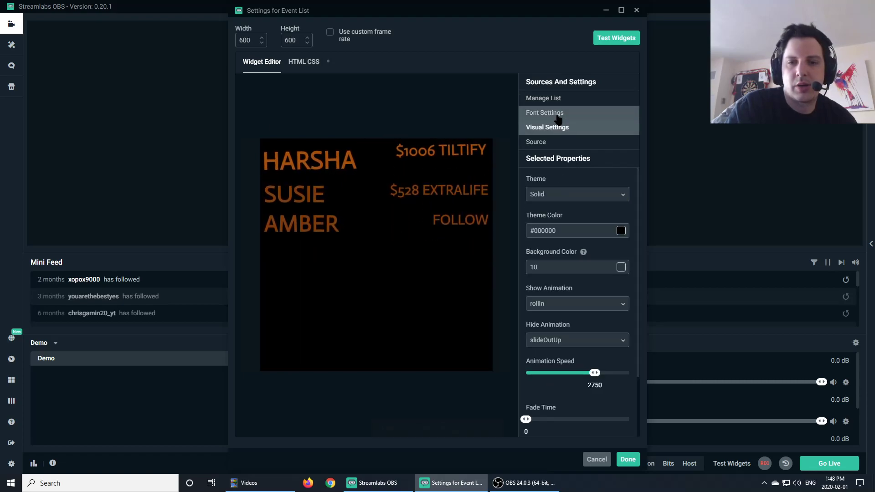
click(607, 268)
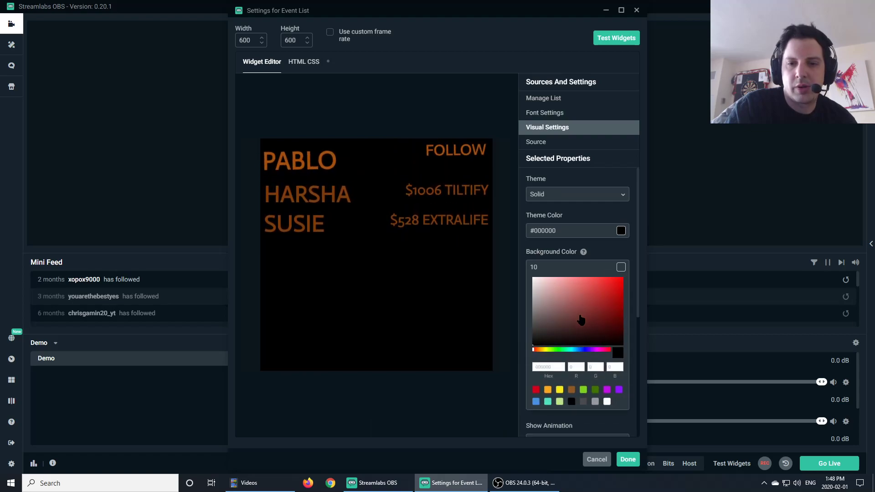
click(636, 10)
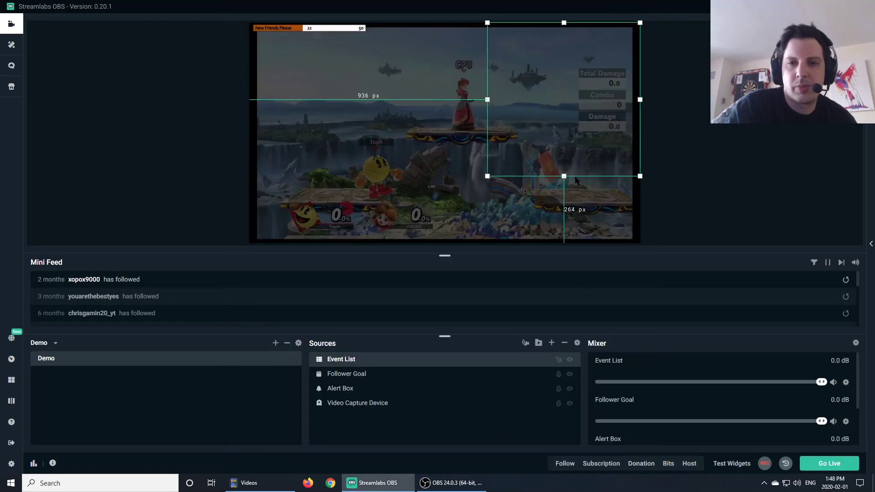
right_click(383, 359)
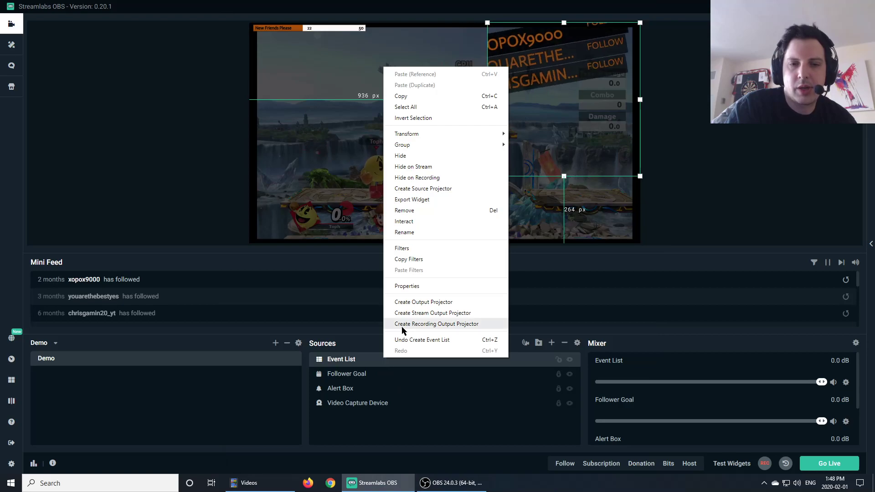
click(429, 285)
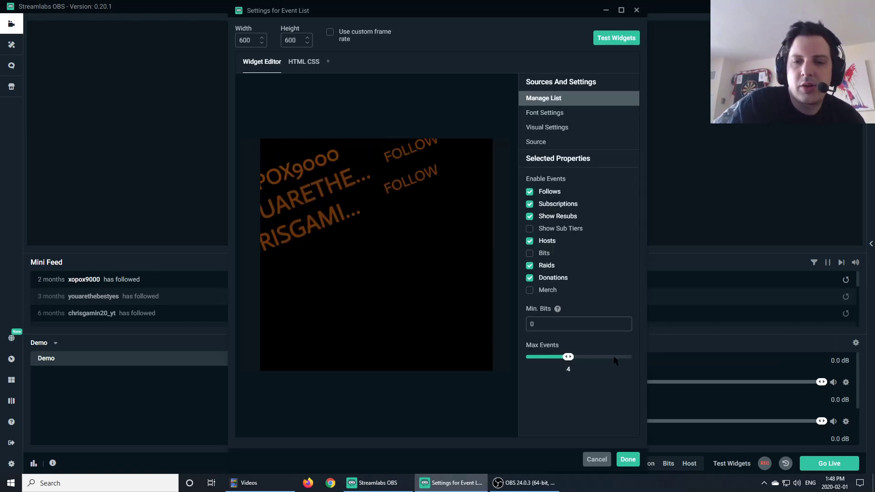
drag(590, 358, 635, 358)
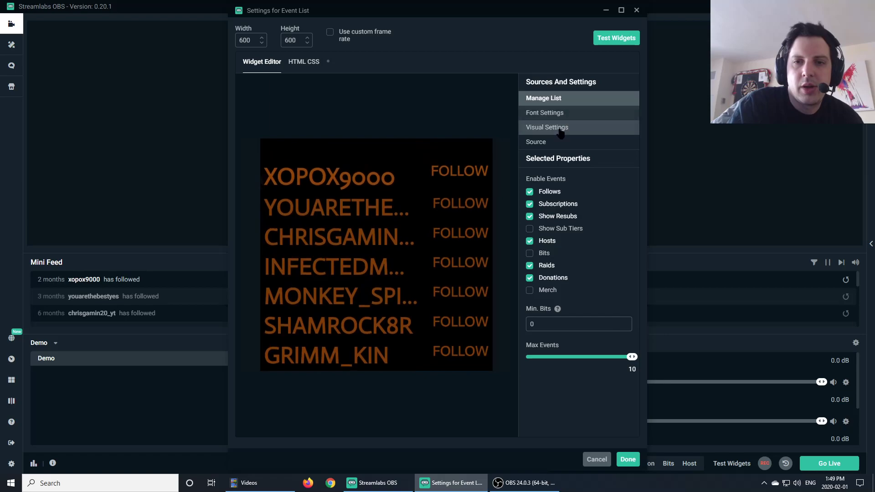
Set the Event List show animation to slideInUp, after trying flash and rubberBand
click(576, 128)
scroll(579, 228, down, 3)
click(561, 227)
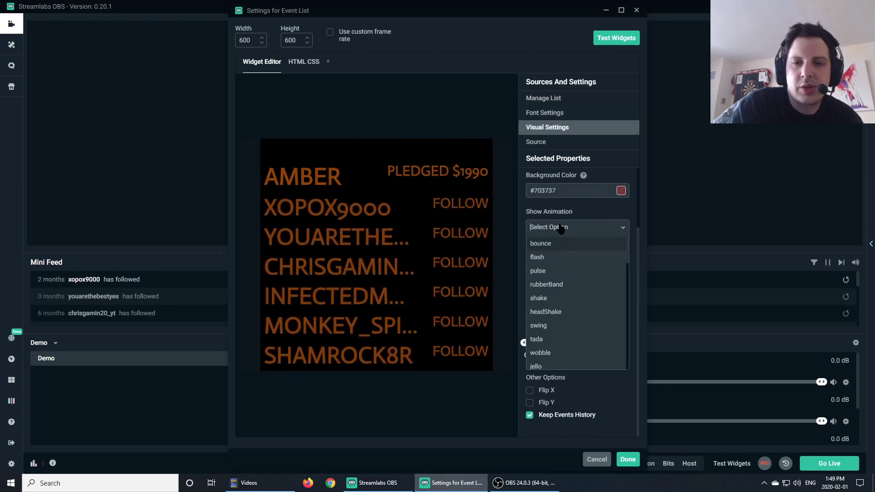
click(553, 261)
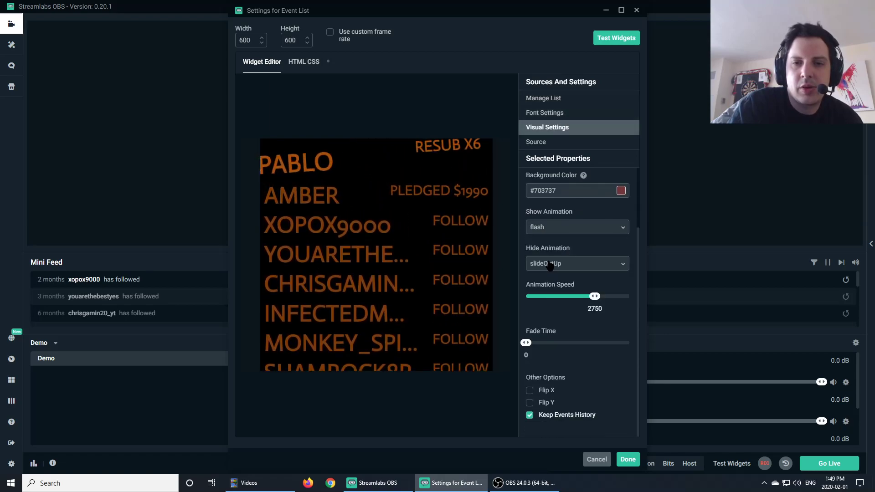
click(560, 227)
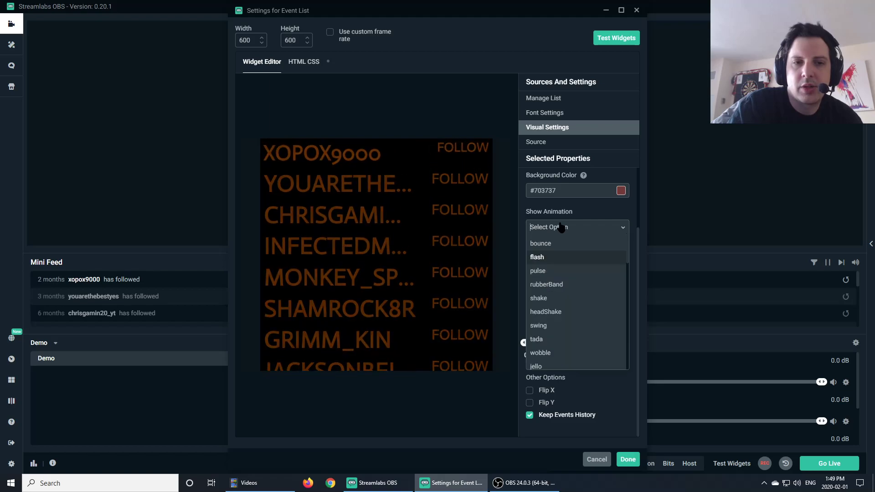
click(555, 289)
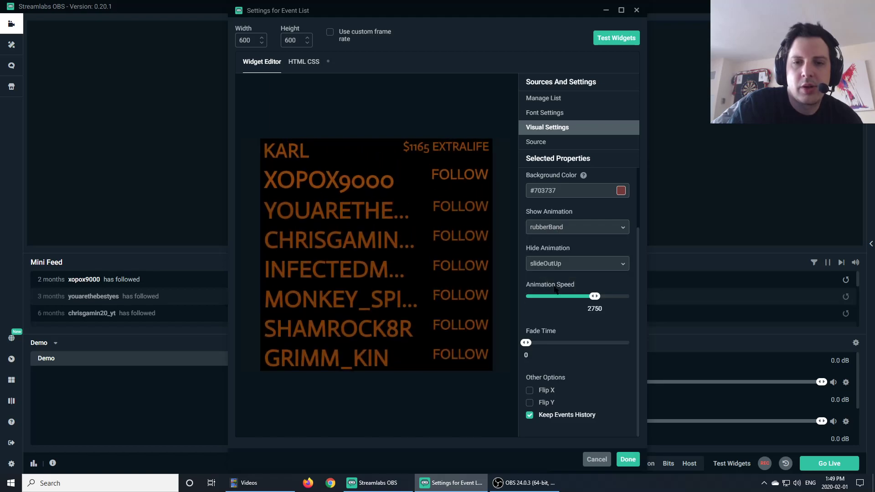
click(576, 228)
scroll(576, 324, down, 12)
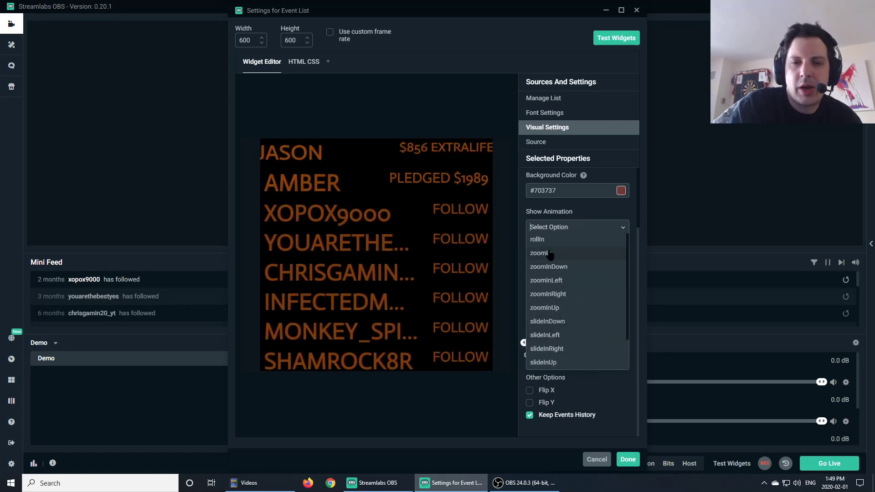
click(555, 363)
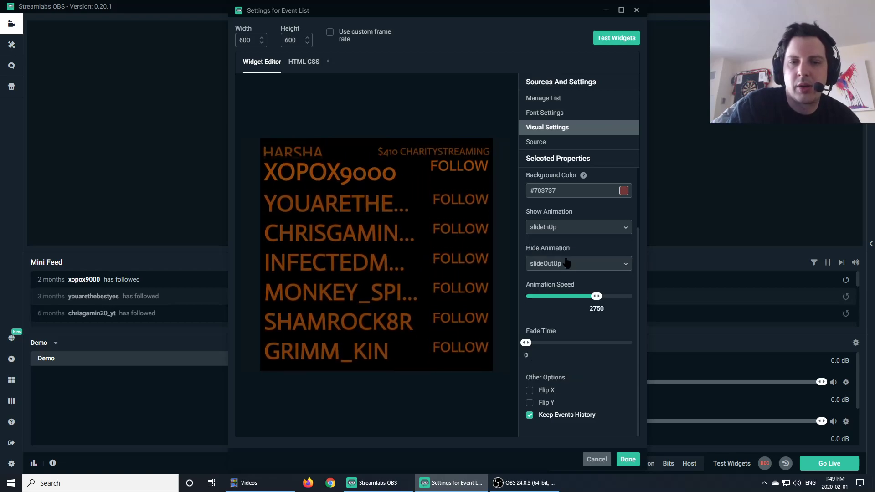
Lower the Event List's Max Events to 1
click(550, 98)
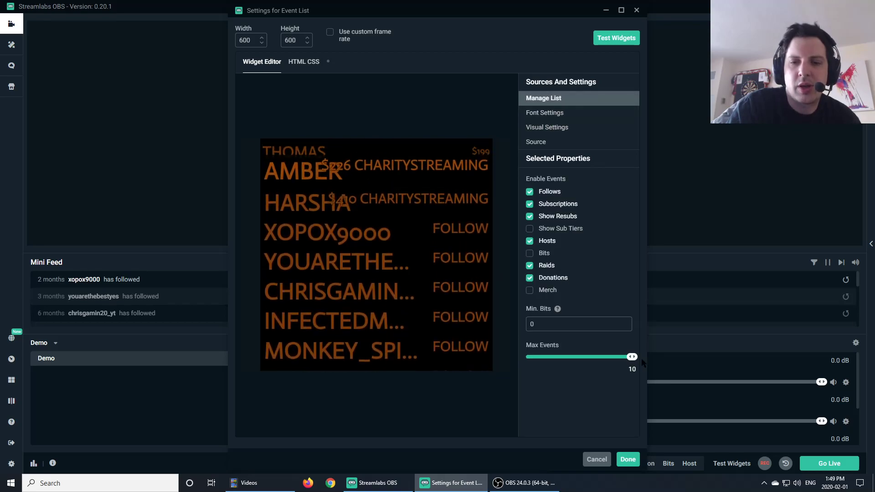
drag(632, 357, 529, 357)
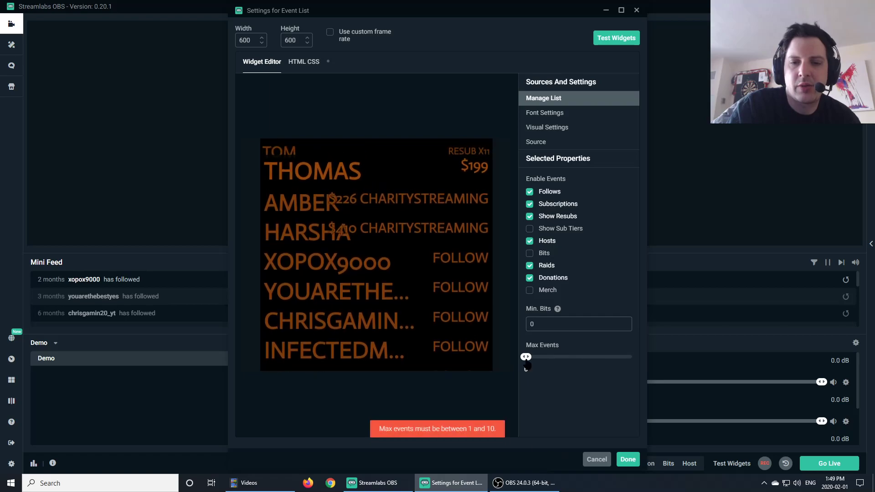
drag(529, 357, 537, 357)
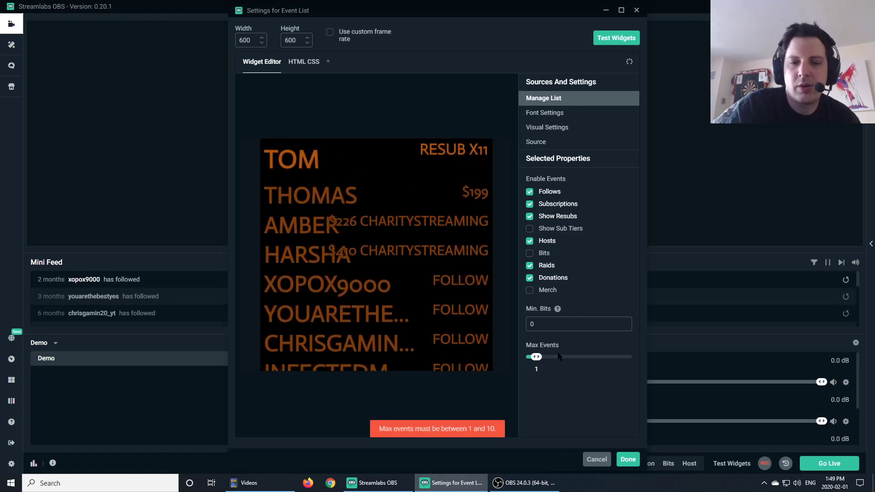
Crop the Event List's bottom by 500 px, rotate it 90° CCW, and trim it to a slim strip
click(628, 459)
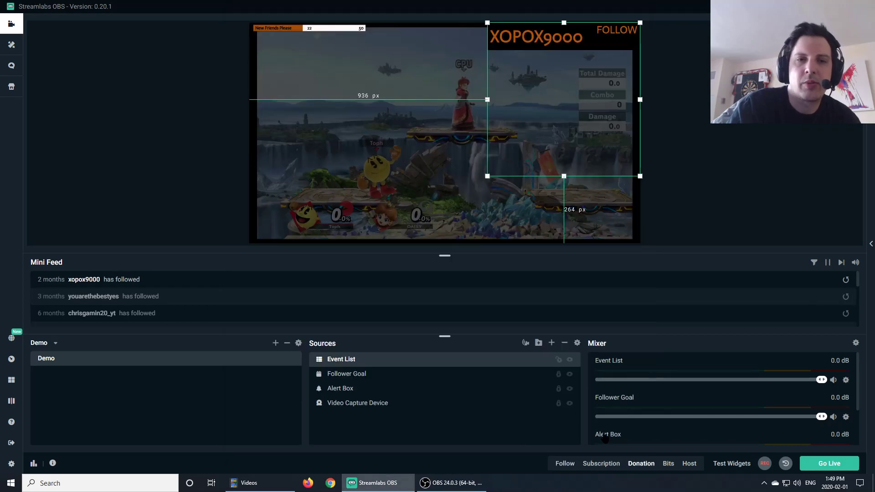
drag(564, 177, 564, 106)
right_click(589, 84)
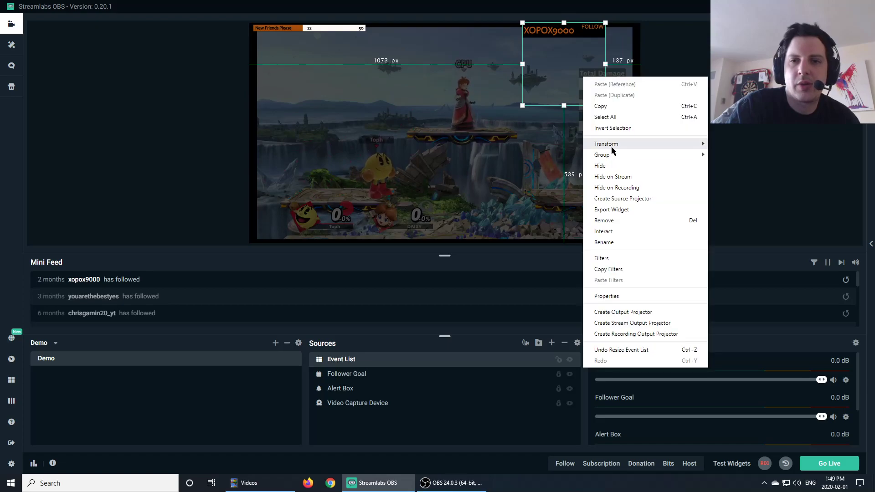
mouse_move(651, 142)
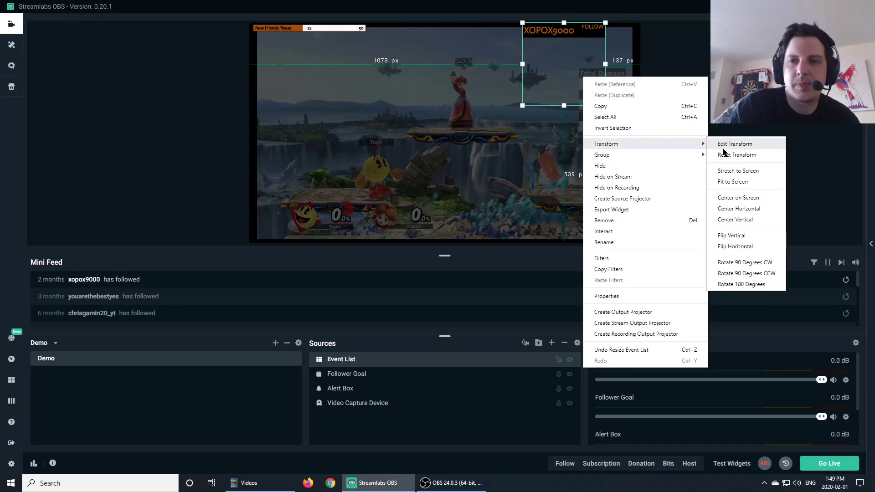
click(723, 145)
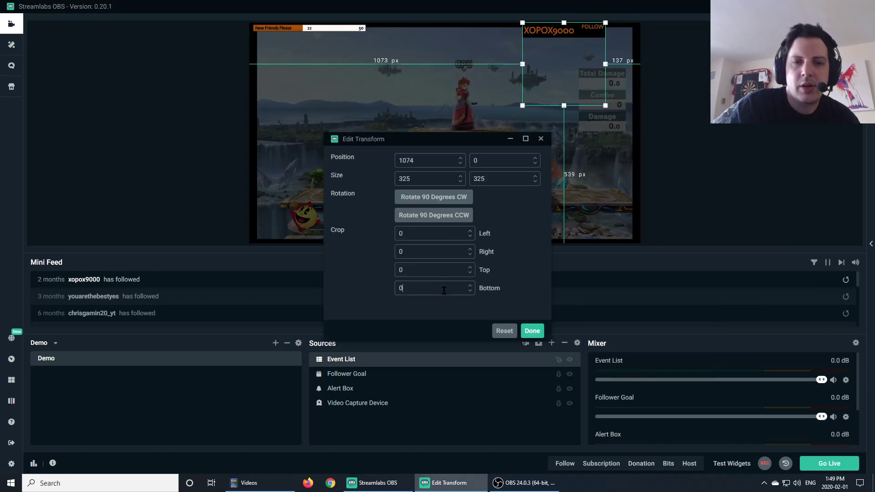
text(500)
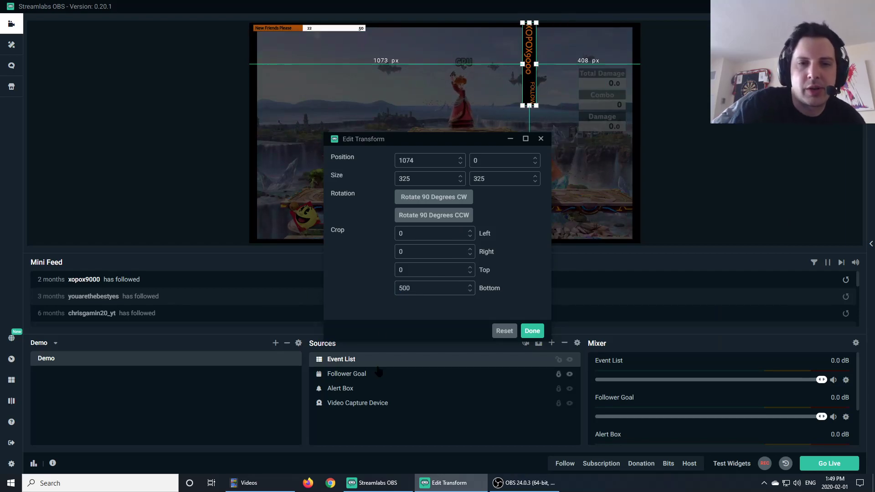
click(441, 218)
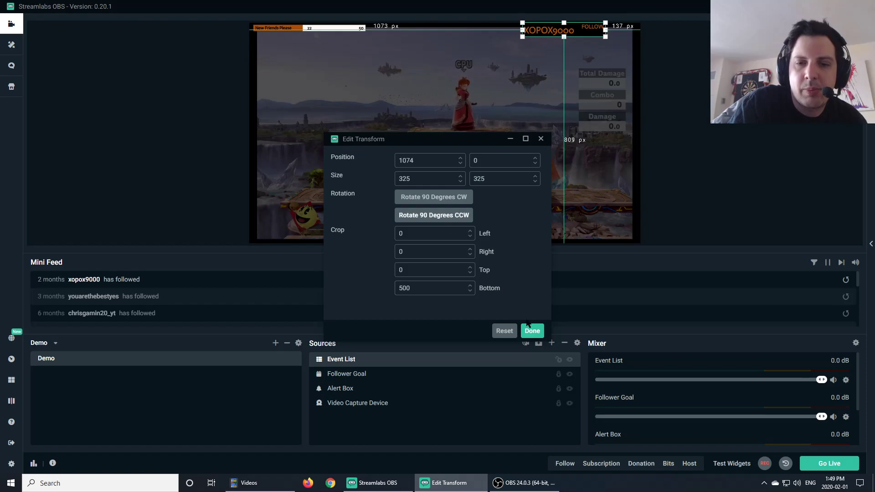
click(531, 329)
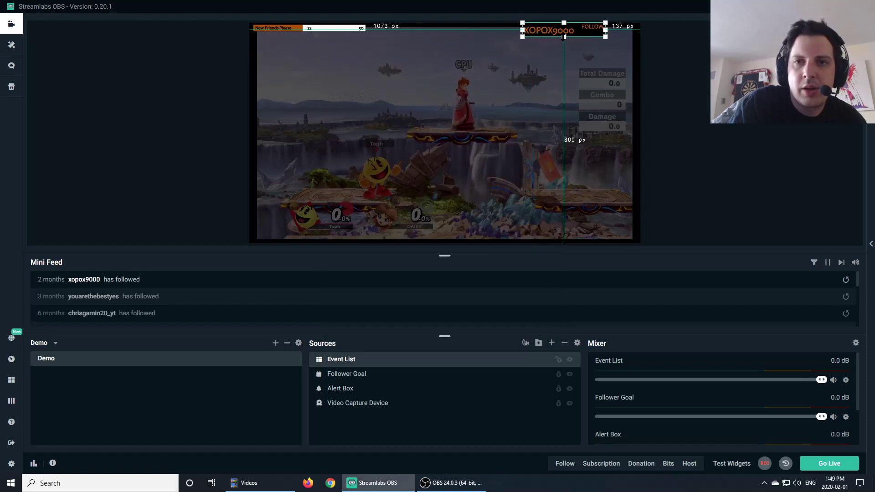
drag(564, 37, 607, 29)
click(693, 100)
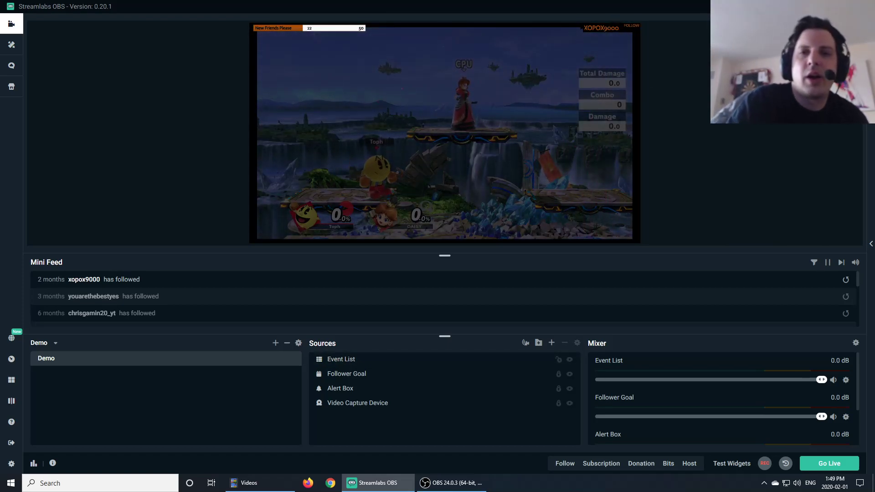
Move the event strip to the gameplay's left middle and nudge the Alert Box over the follow text
drag(602, 25, 267, 135)
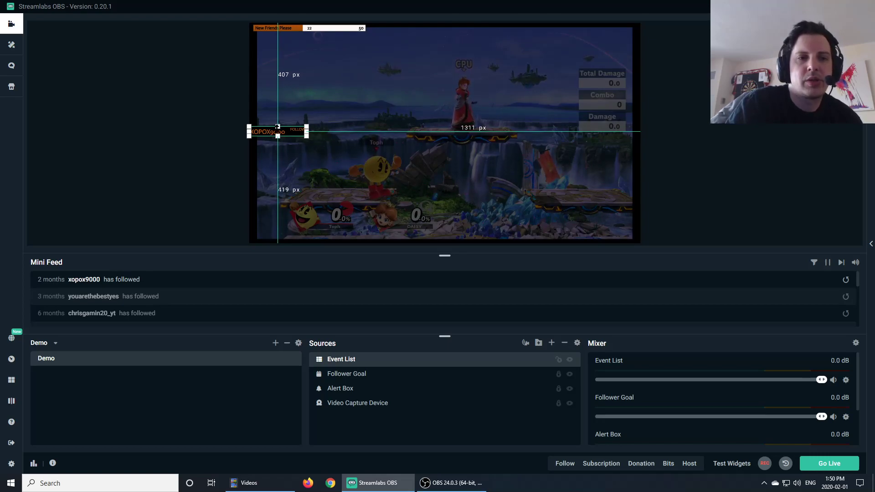
click(283, 171)
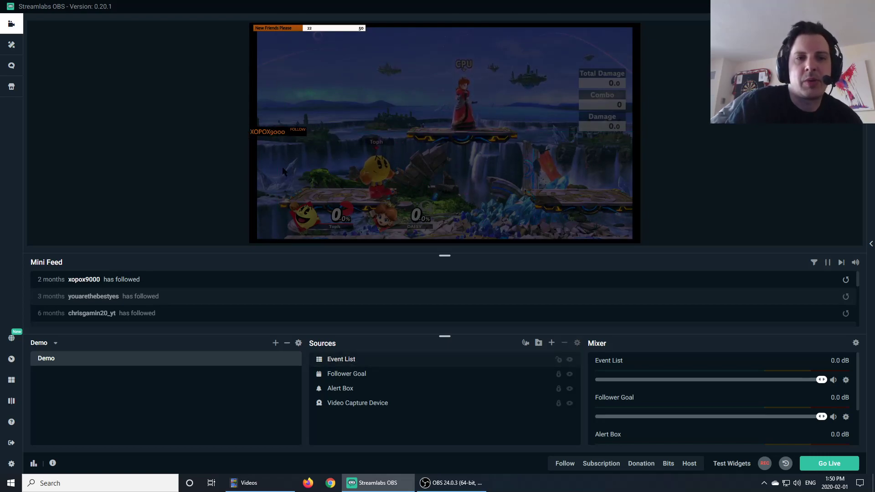
click(339, 395)
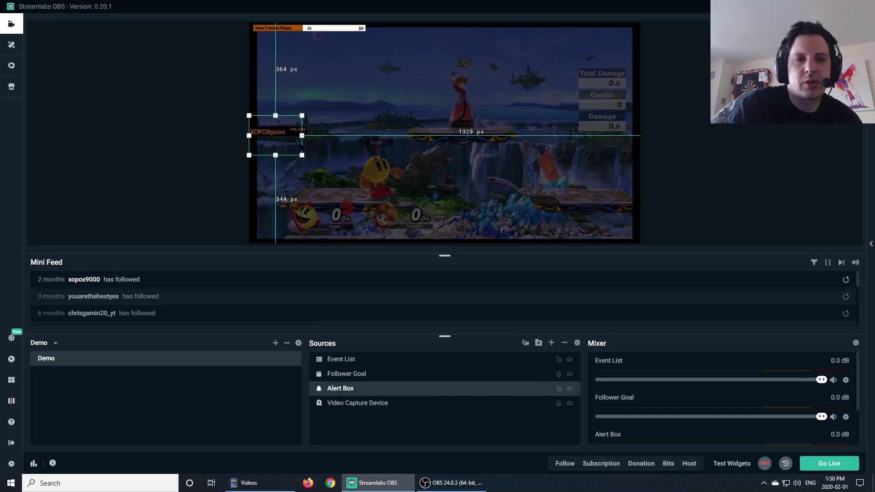
drag(263, 145, 270, 141)
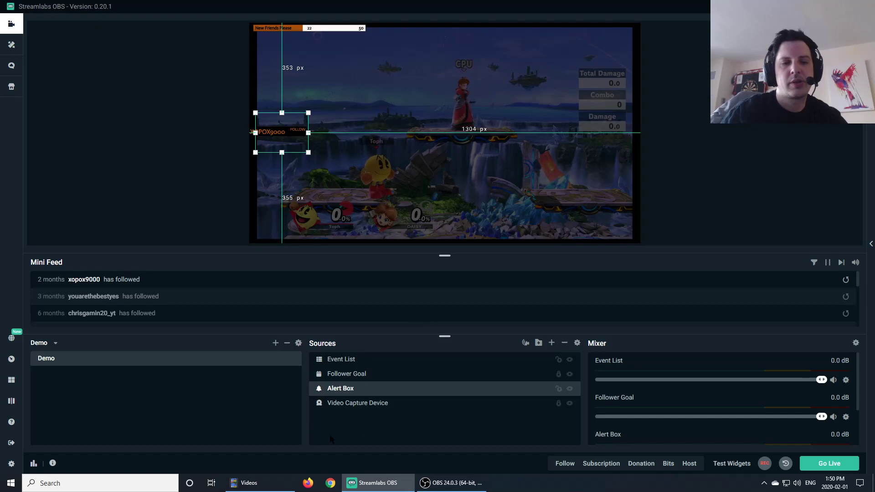
Fire a test follow alert and move Alert Box to the top of the Sources list
drag(349, 392, 354, 371)
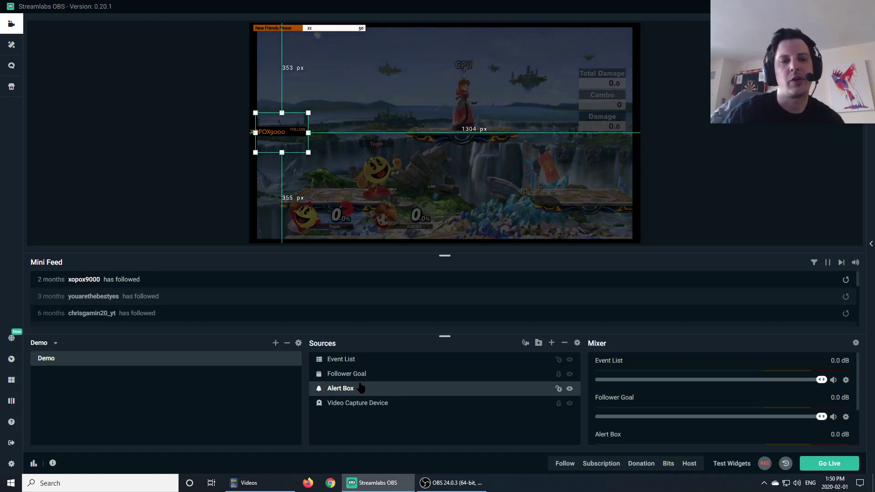
click(573, 464)
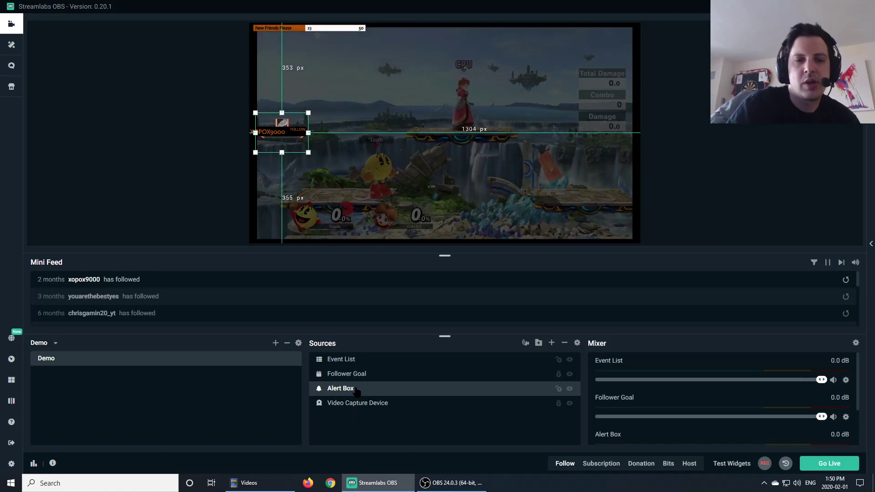
drag(363, 389, 365, 358)
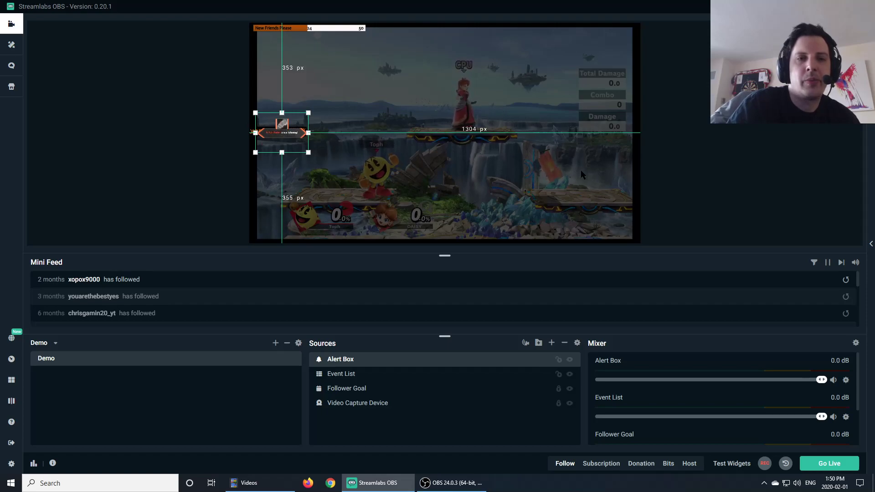
click(331, 191)
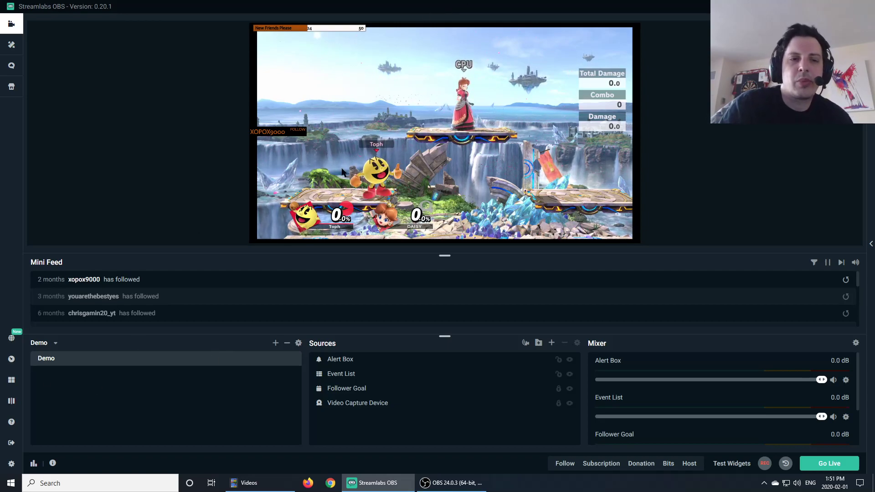
Create a new scene named Demo2
click(276, 343)
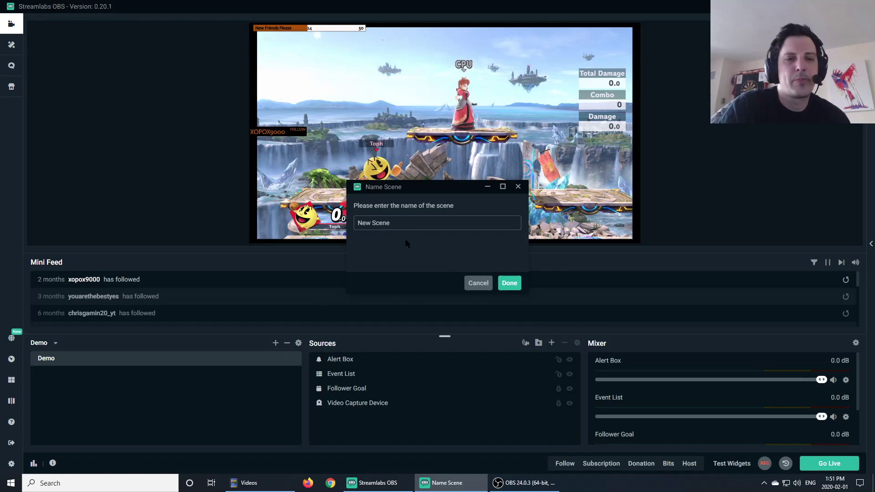
text(Demo2)
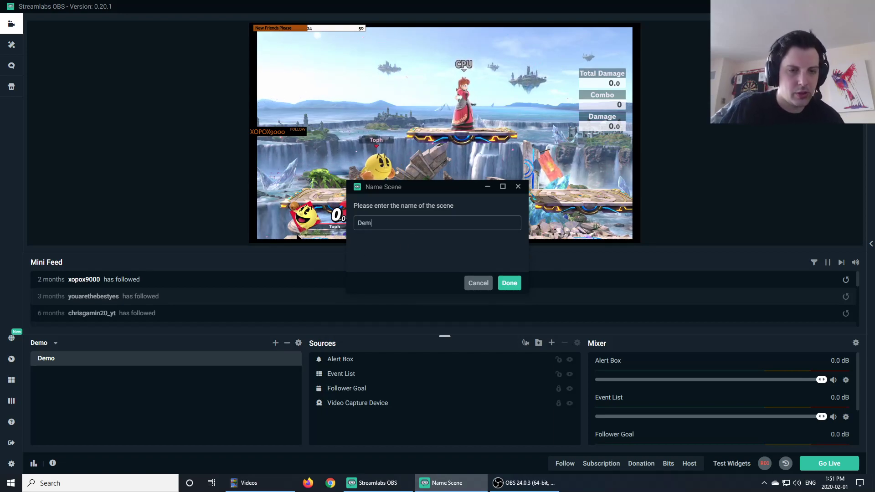
key(Return)
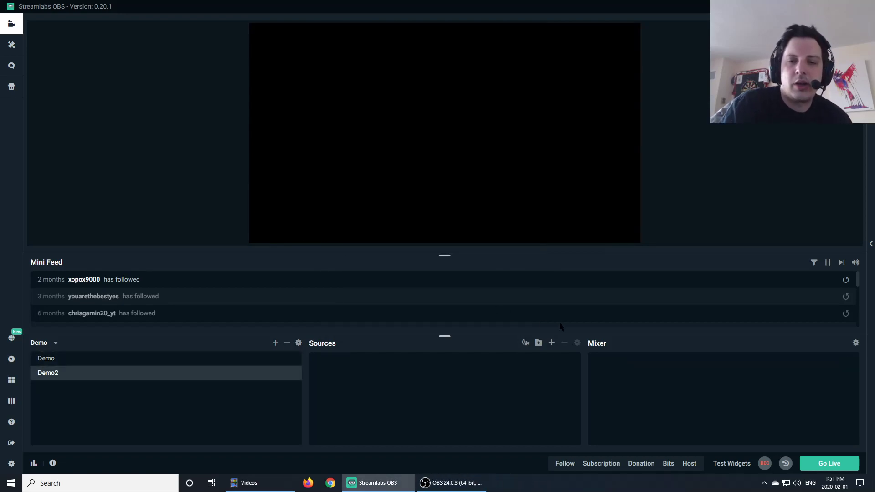
Add the existing Video Capture Device, fit it to screen, then shrink it into the top-left corner
click(553, 344)
click(346, 300)
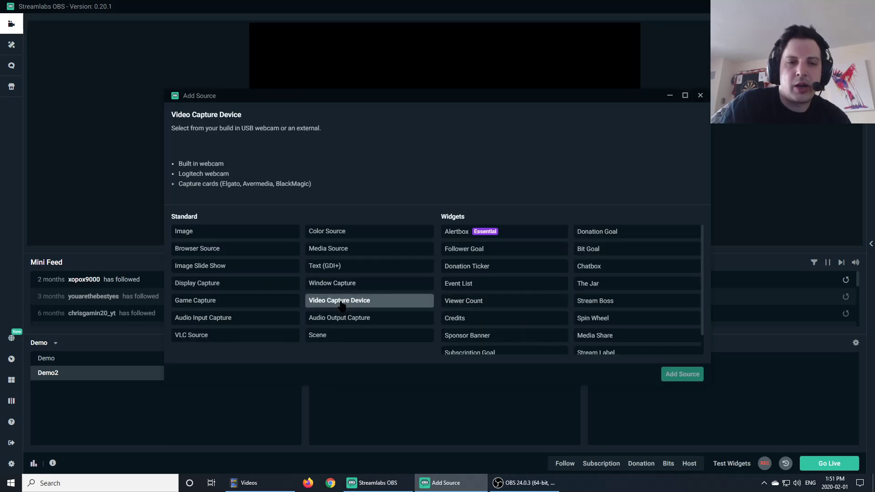
click(678, 374)
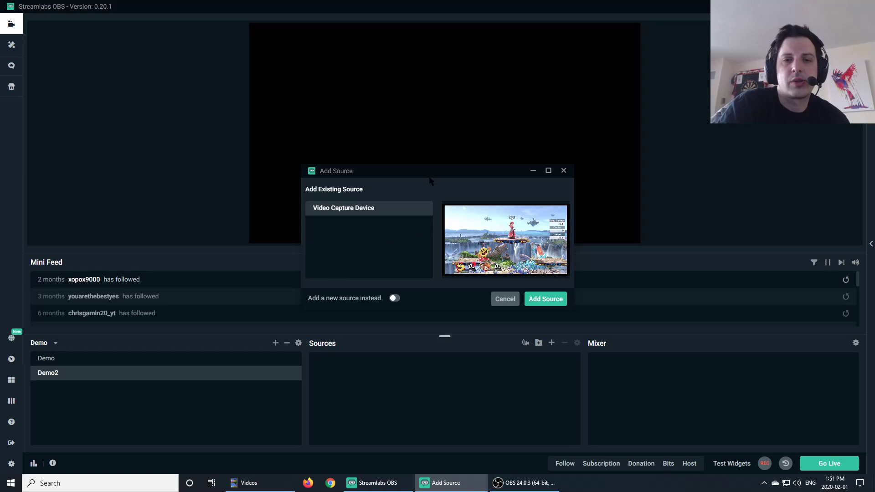
click(543, 299)
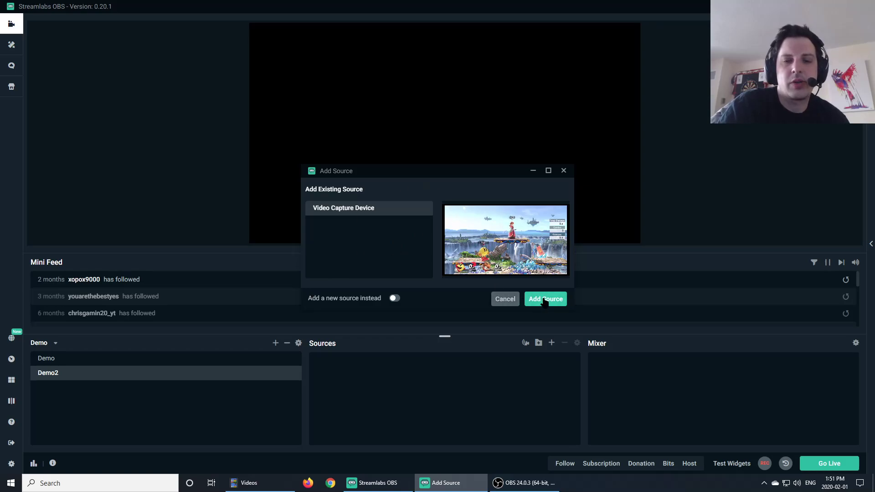
right_click(452, 157)
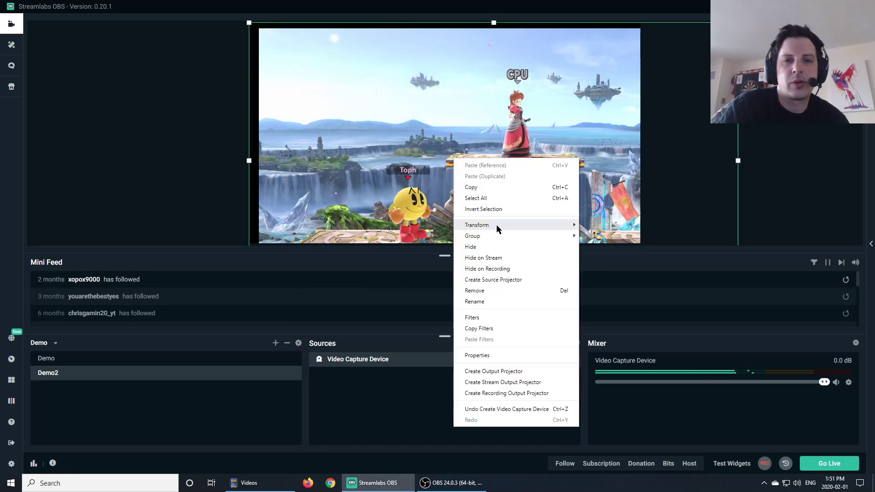
mouse_move(496, 225)
click(602, 263)
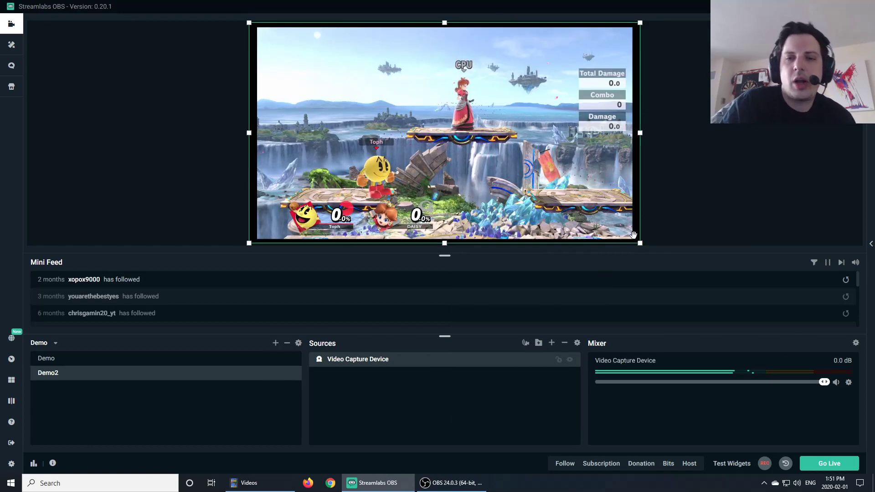
drag(640, 243, 414, 92)
drag(437, 129, 433, 127)
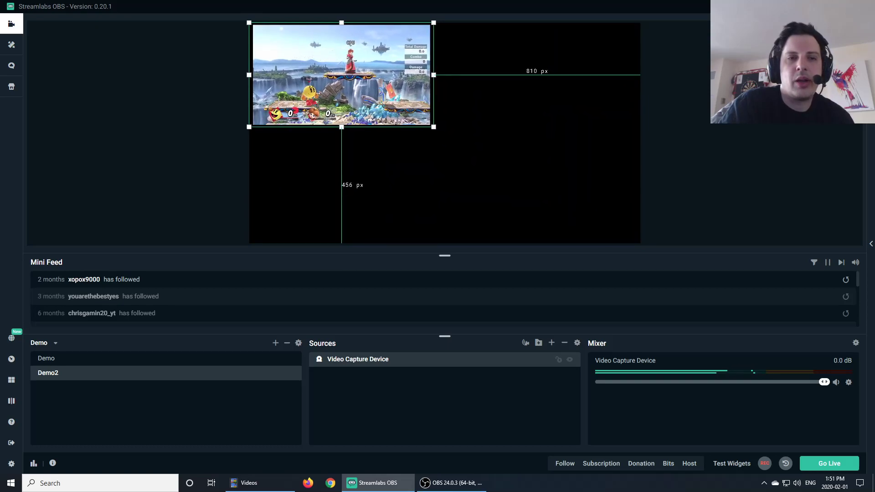
click(434, 173)
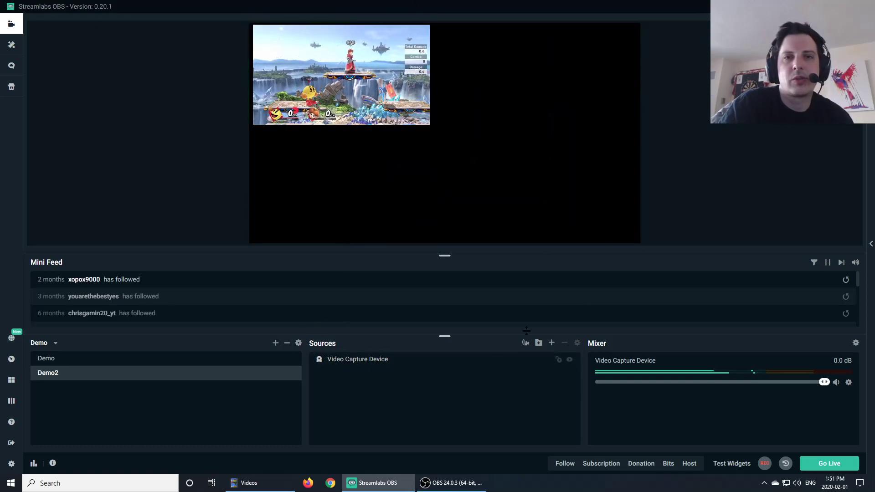
Add a Text (GDI+) source and type five lines of placeholder gibberish
click(551, 343)
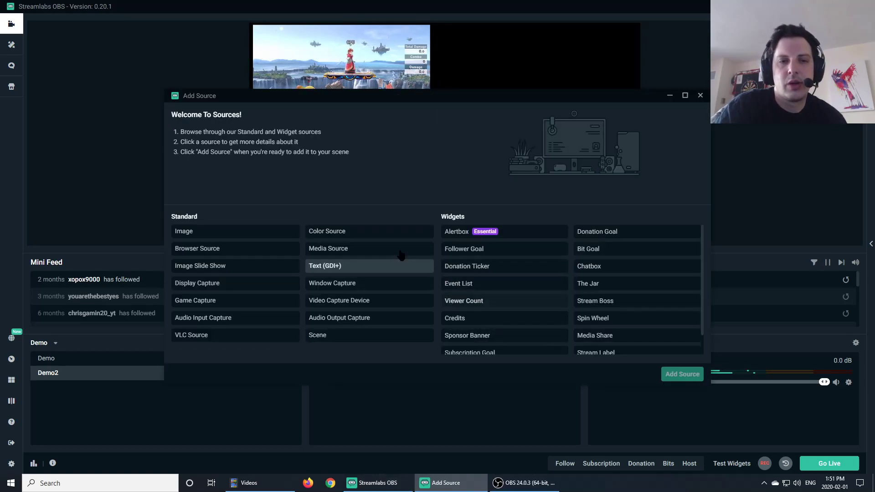
click(335, 266)
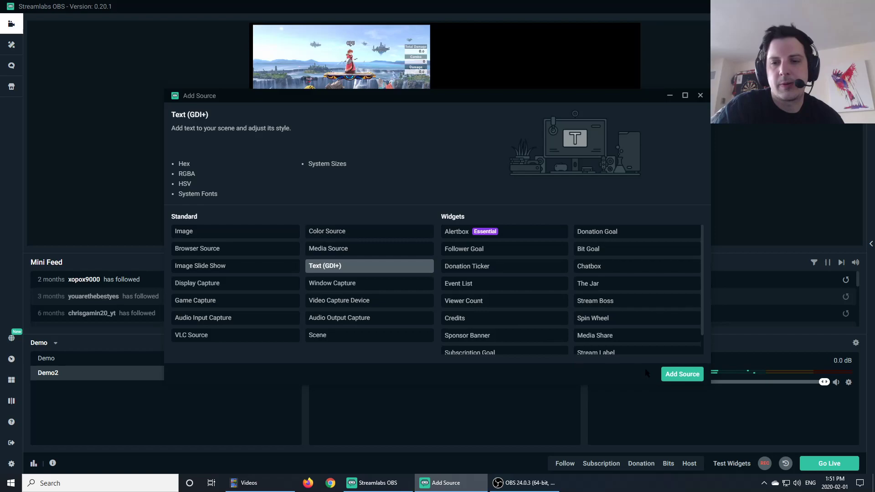
click(682, 374)
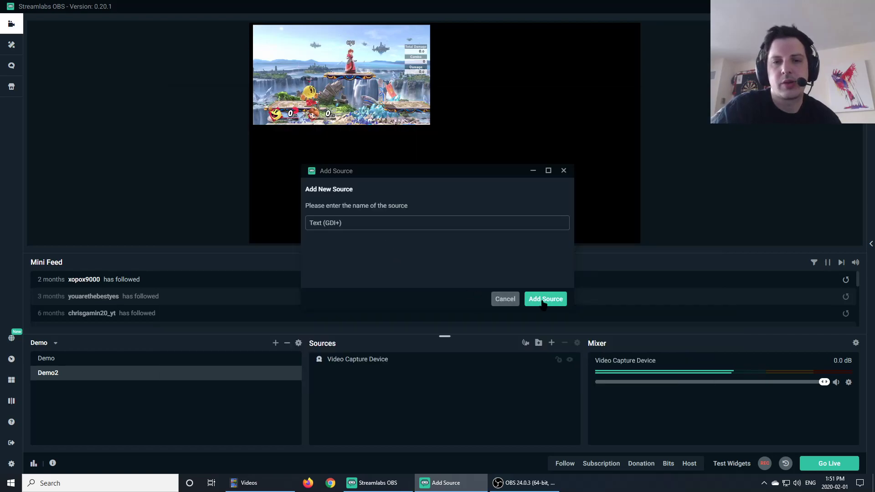
click(544, 301)
click(411, 287)
text(A)
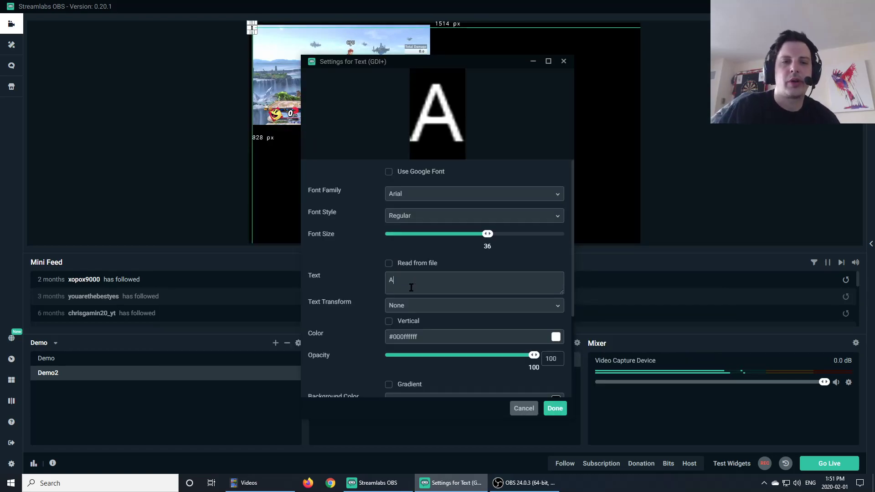
text(EOLKJHWEATLGJH)
key(Return)
text(ESAGLJGHWAE)
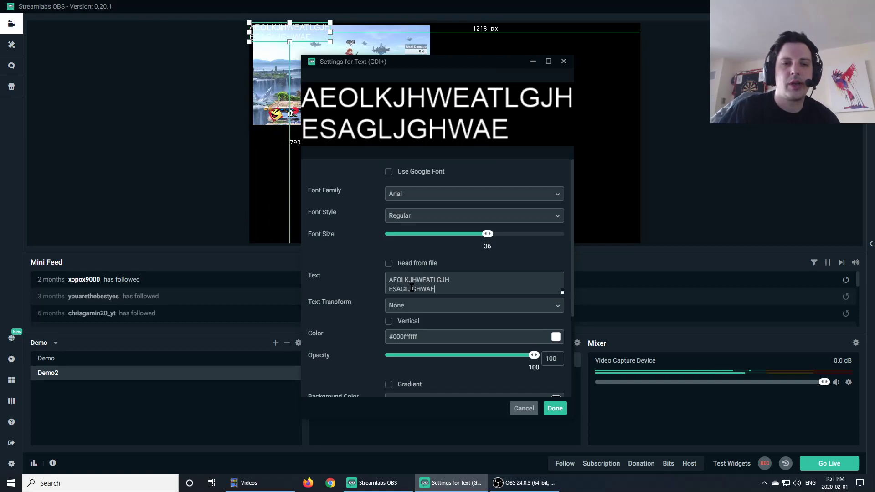
key(Return)
text(ALKJFGHAG)
key(Return)
text(AGLJGHAWTF)
key(Return)
text(EAGLKJGHWAGF"AGH)
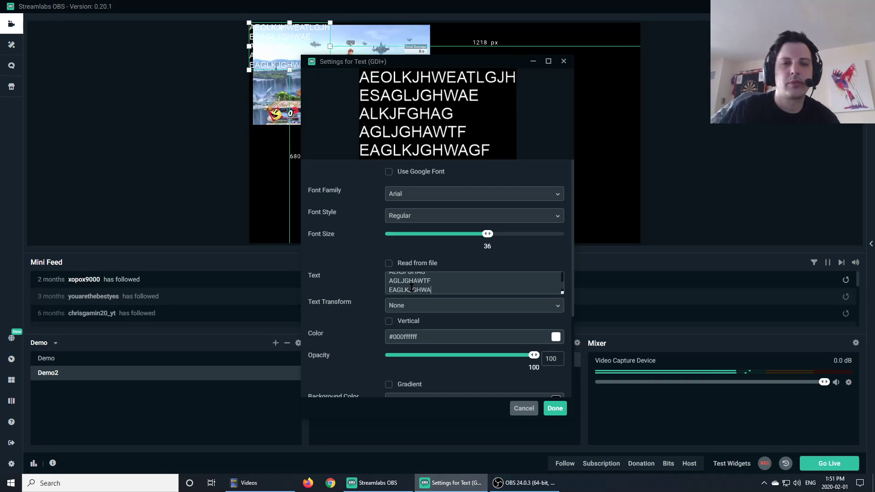
key(Return)
Add a Twitter-handle line followed by INSTA, FACEBOOK and TWITCH lines
text(MY TW)
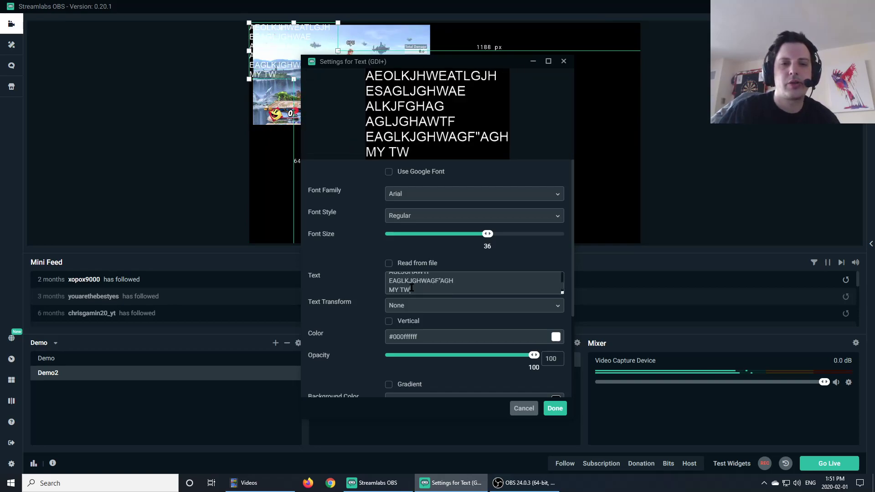
text(ITTER HANDLE IS")
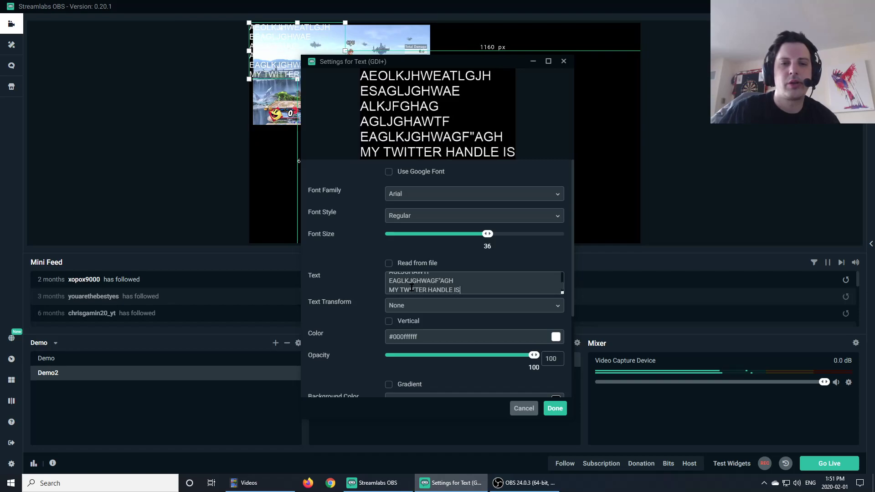
key(BackSpace)
key(BackSpace)
text(: ROCKERFRAGGLE)
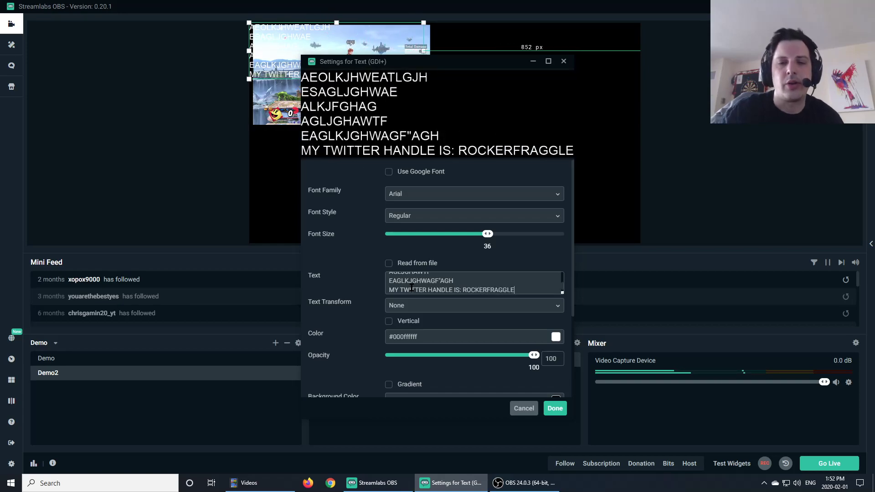
key(Return)
text(INSTA)
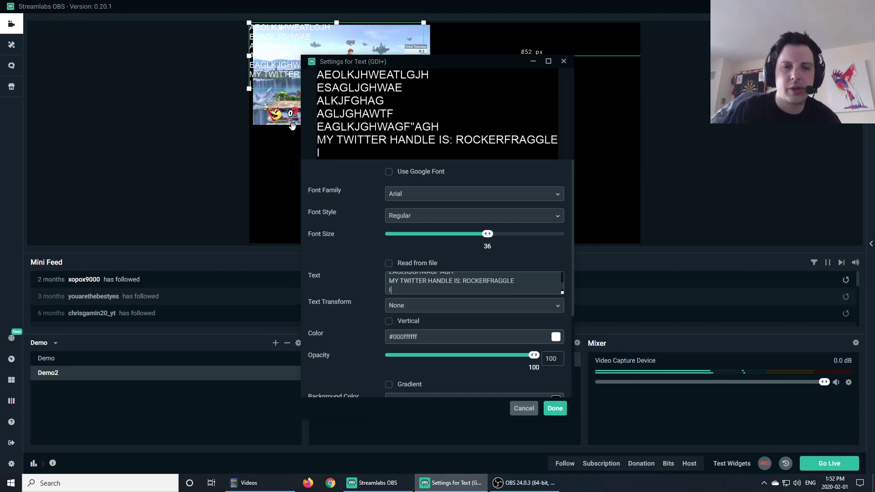
key(Return)
text(FA)
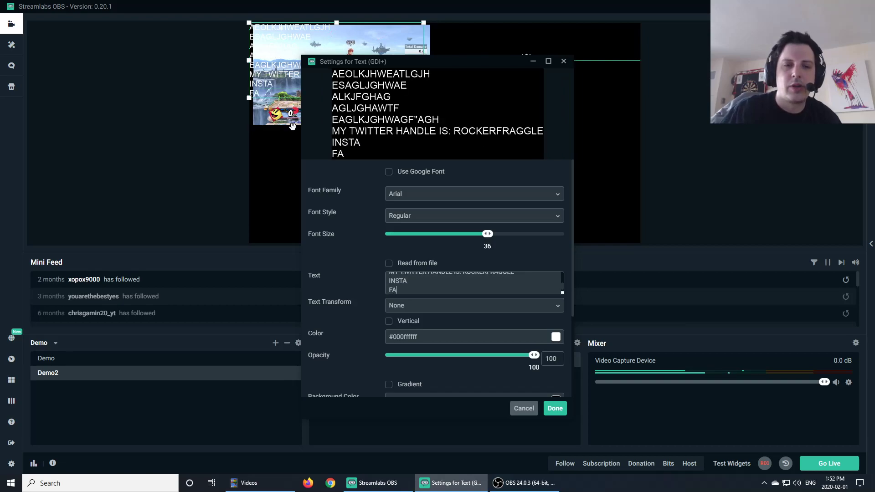
text(CEBOOK)
key(Return)
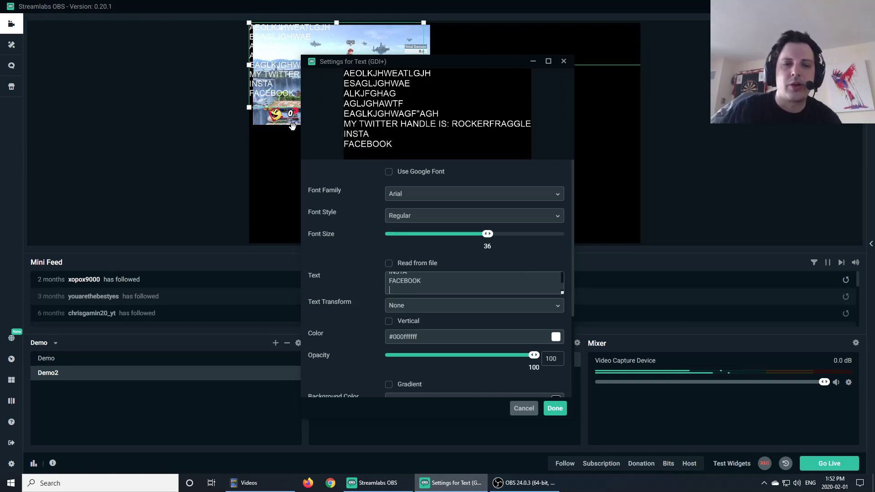
text(TWITCH)
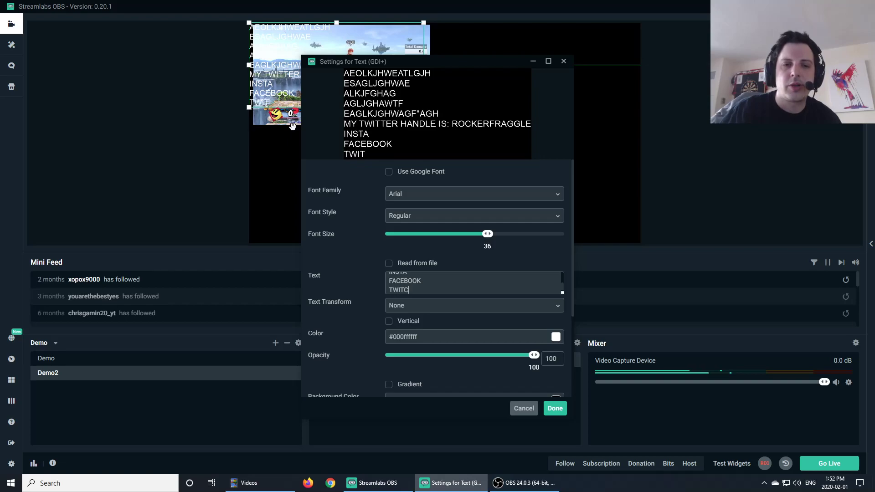
Confirm the social text and drag it to the right of the game inset
click(548, 409)
drag(362, 87, 531, 122)
key(Escape)
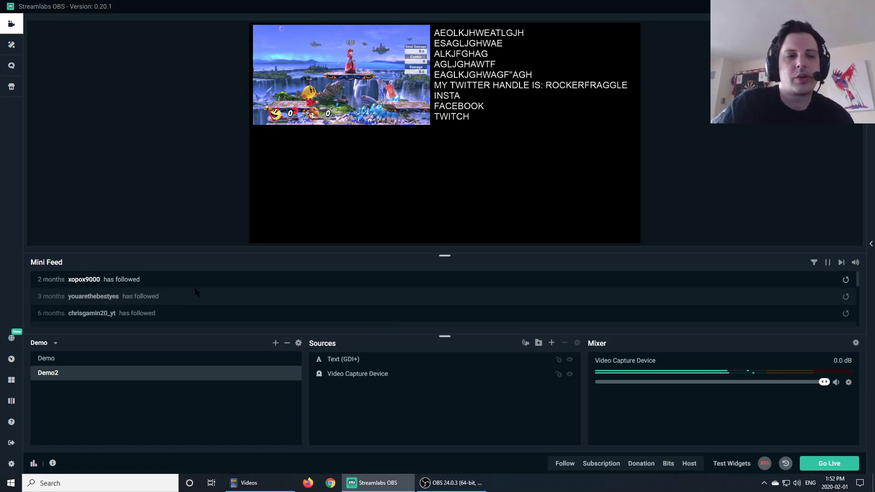
Check the Demo and Demo2 scenes, then create a new scene named BRB
click(75, 363)
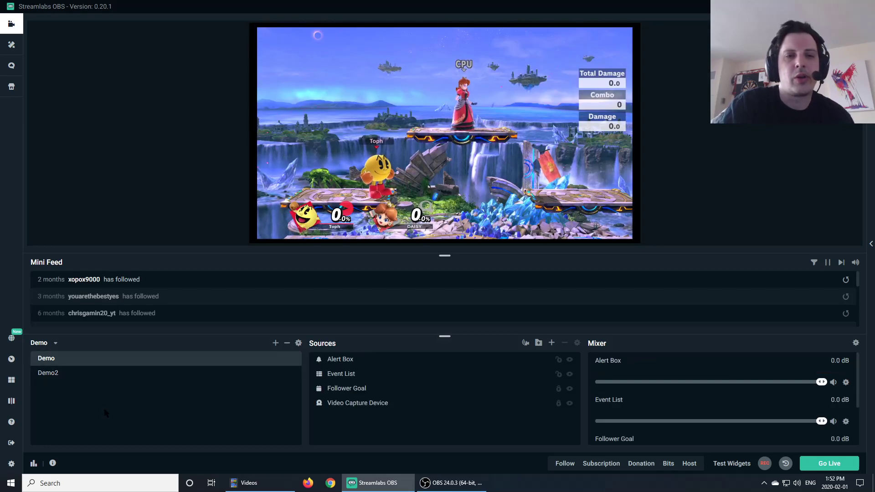
click(68, 375)
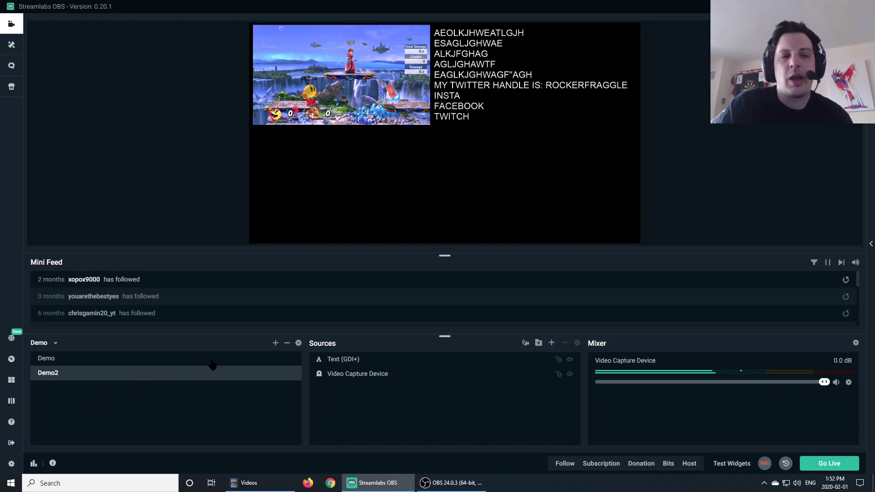
click(275, 343)
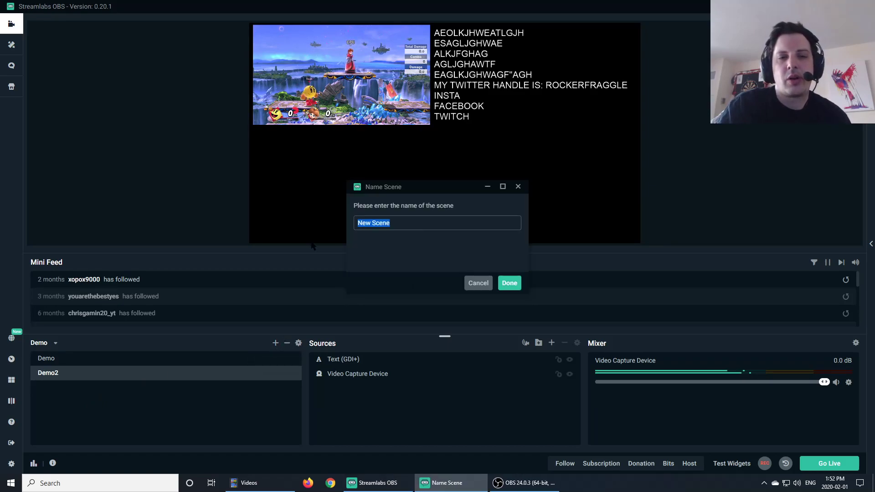
text(BRBB)
key(BackSpace)
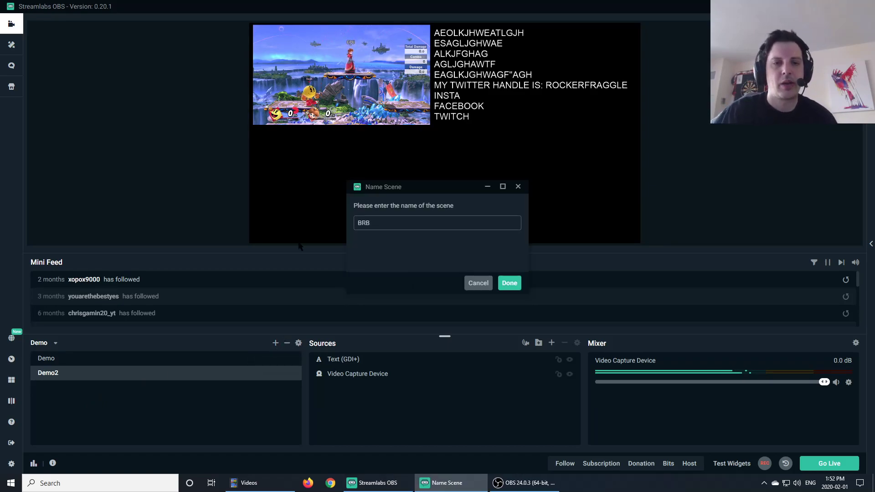
key(Return)
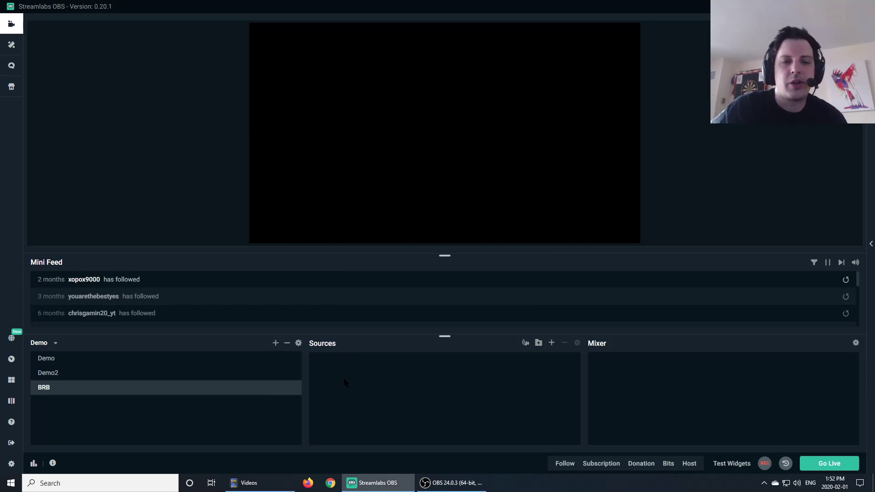
Add an Image source named Image to BRB without choosing a file
click(551, 343)
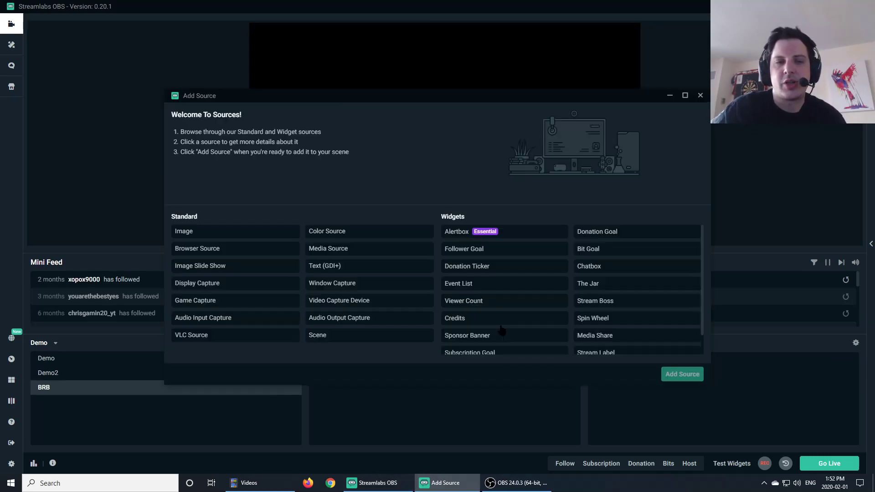
click(222, 236)
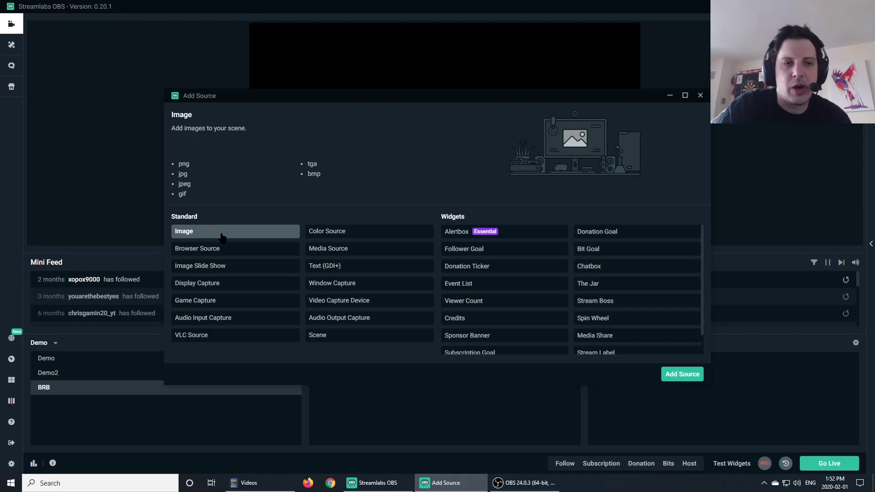
click(686, 376)
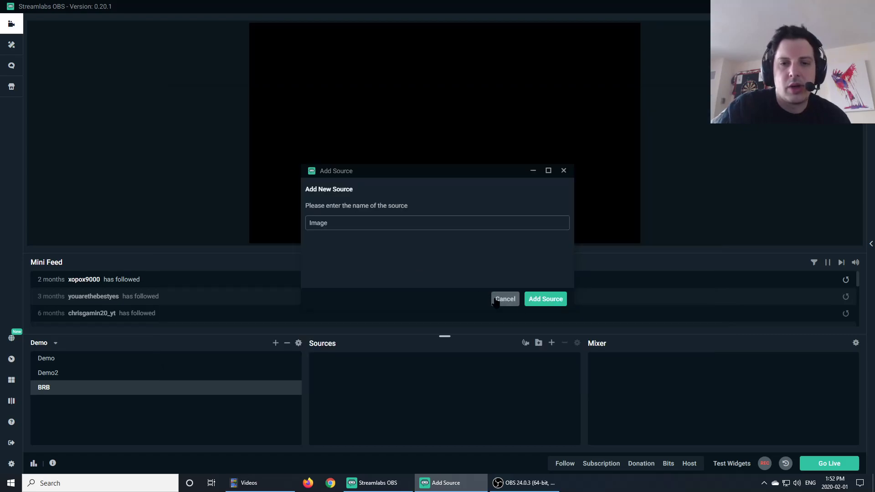
click(535, 299)
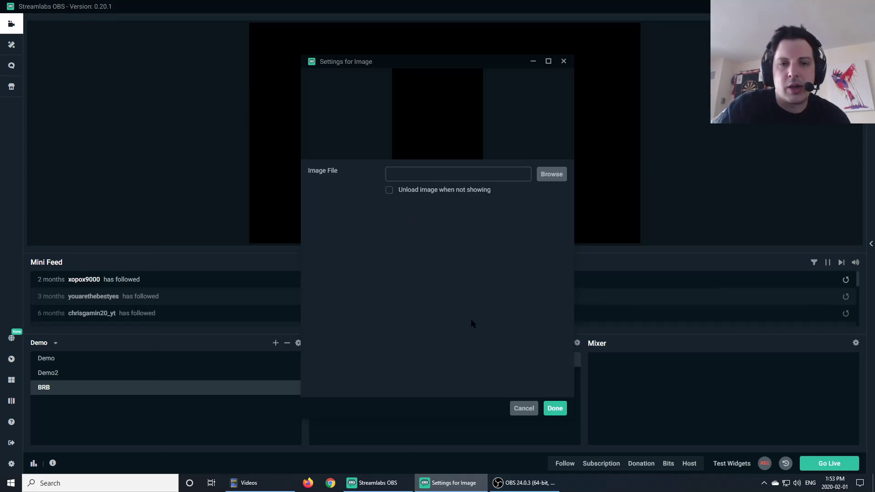
click(555, 408)
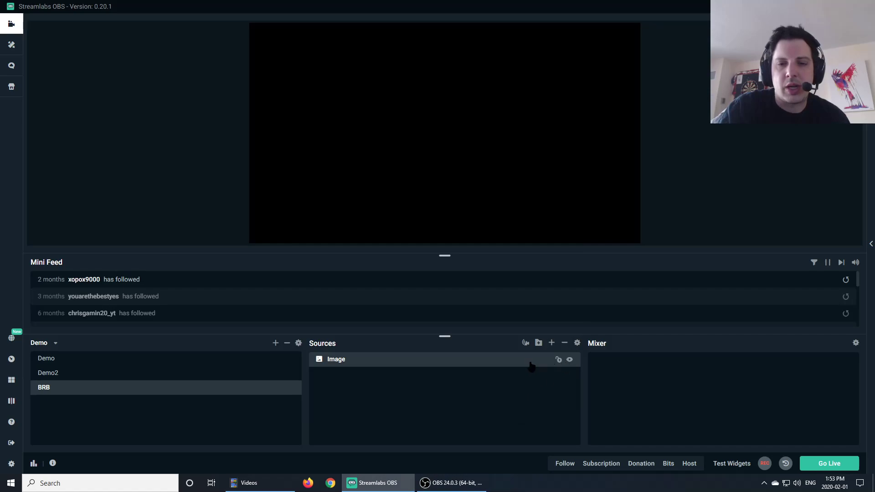
Add a brand-new Text (GDI+) source to the BRB scene
click(552, 343)
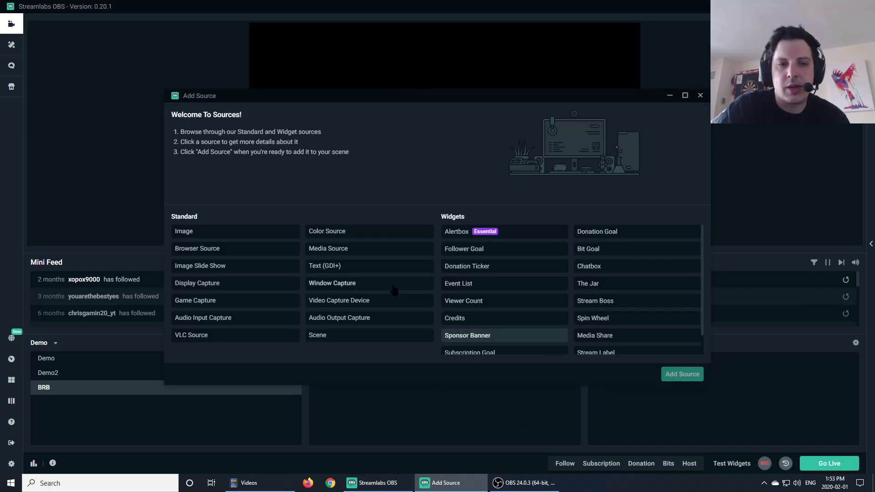
click(347, 269)
click(682, 374)
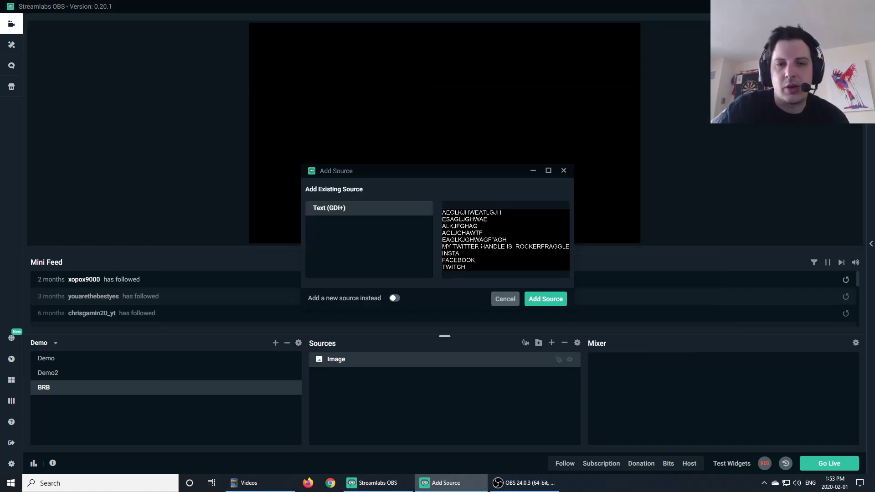
click(395, 298)
click(545, 299)
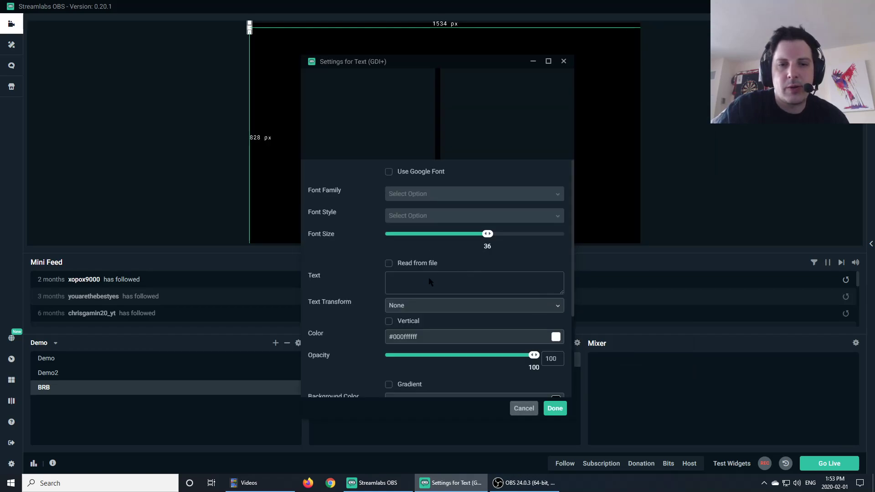
Set the text to BRB and scale it up to fill the canvas
click(428, 281)
text(BRB)
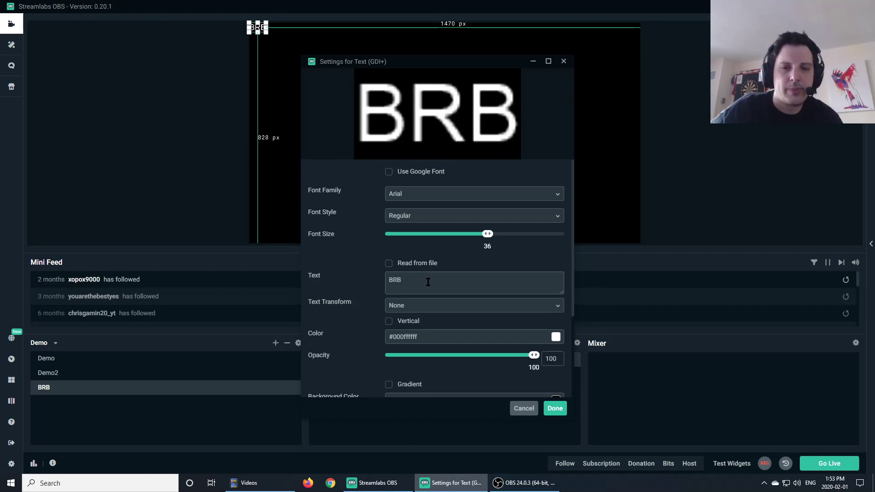
click(555, 408)
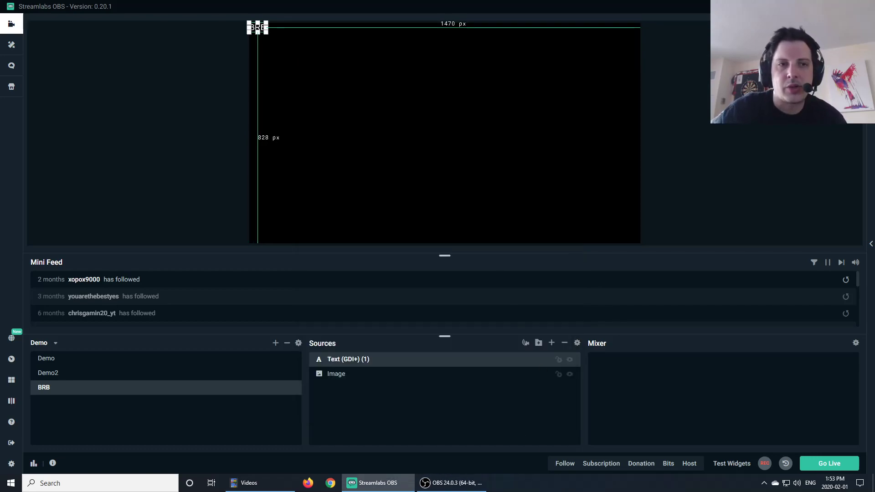
drag(265, 29, 503, 236)
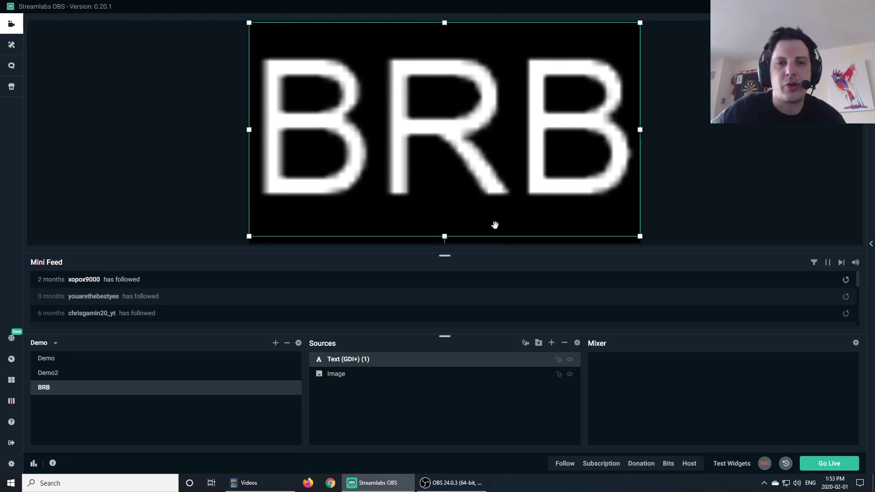
click(662, 143)
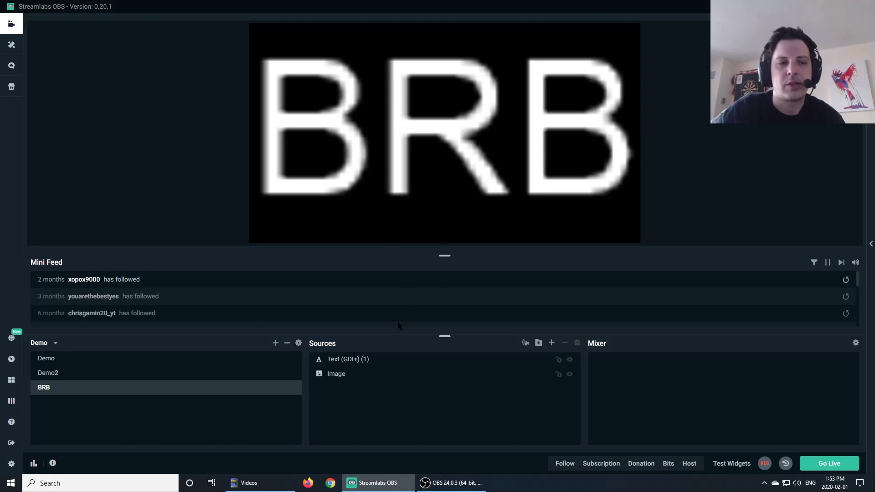
Preview the Demo2, Demo, Demo2 again and BRB scenes in turn
click(72, 372)
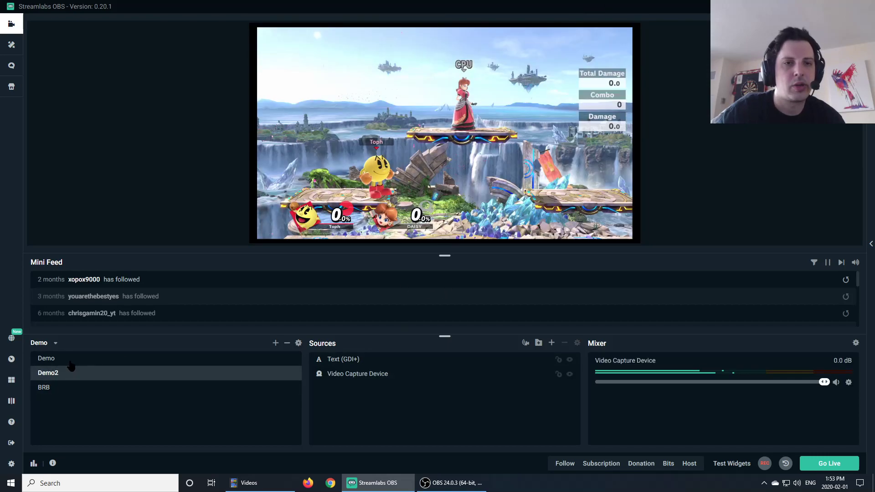
click(72, 363)
click(75, 374)
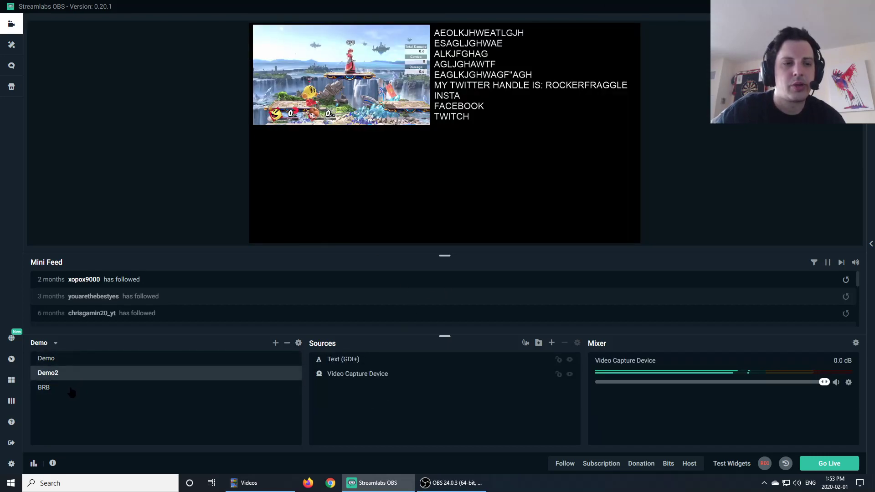
click(72, 388)
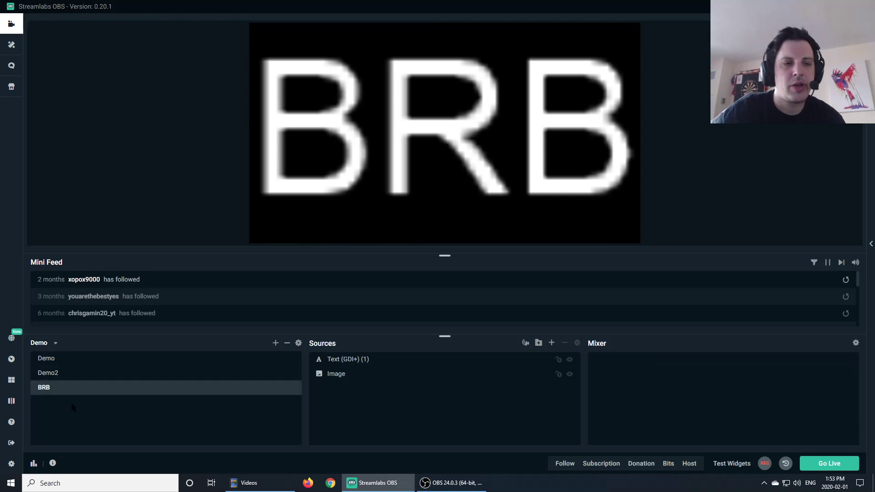
Switch back to the Demo scene and review the list of scene collections
click(64, 359)
click(55, 343)
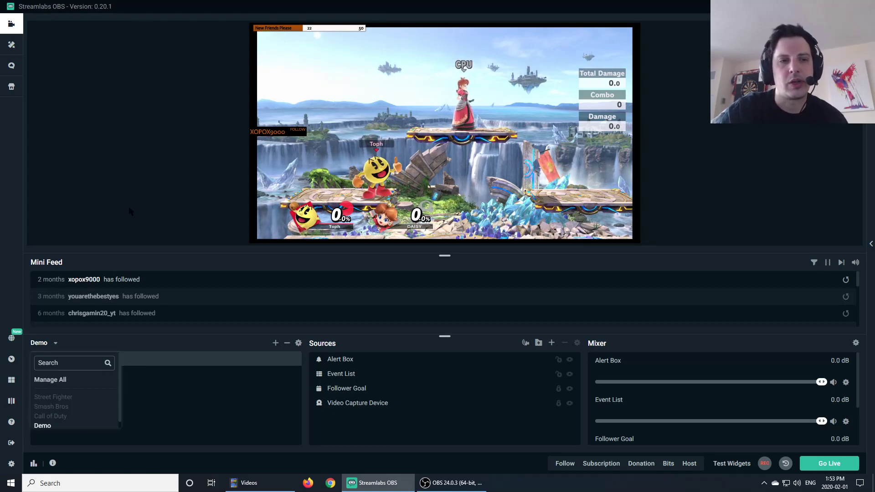
click(135, 266)
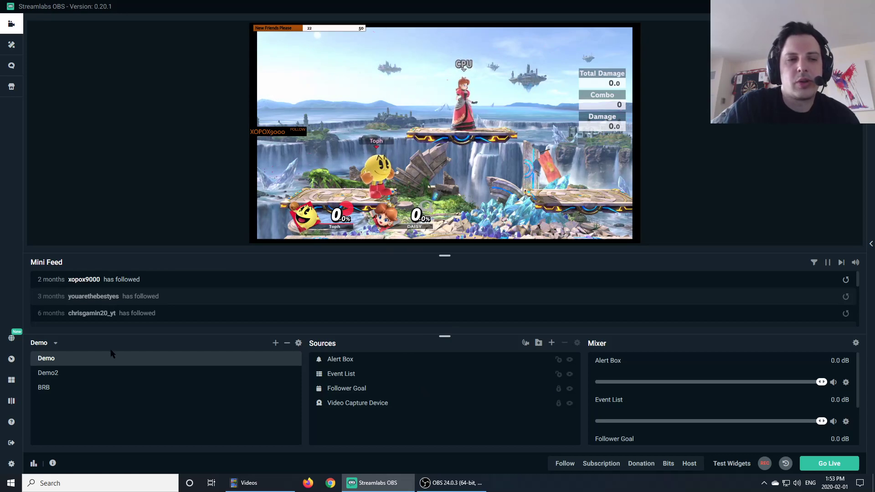
Review the scene collection list again, then bring the OBS 24.0.3 window forward from the taskbar
click(56, 344)
click(56, 345)
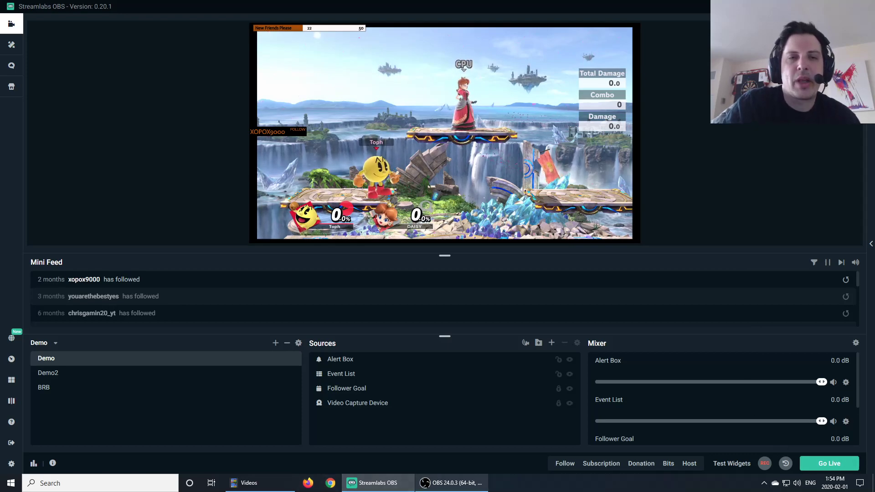
mouse_move(451, 483)
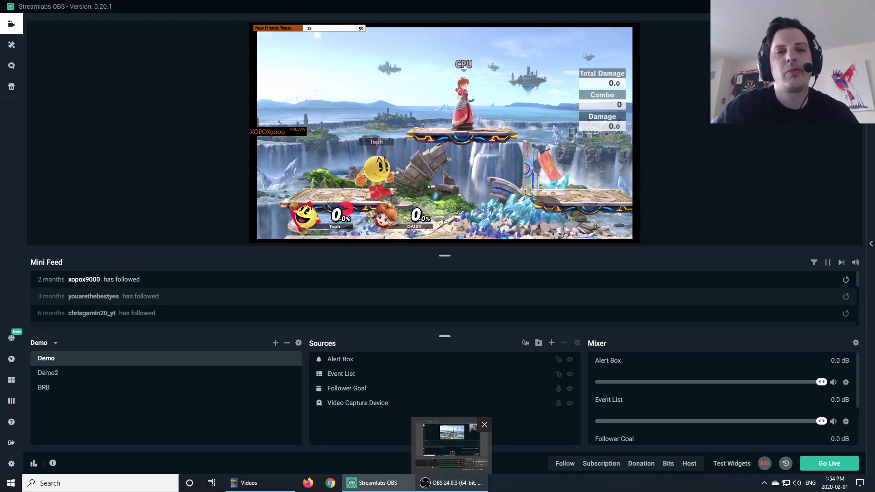
click(43, 343)
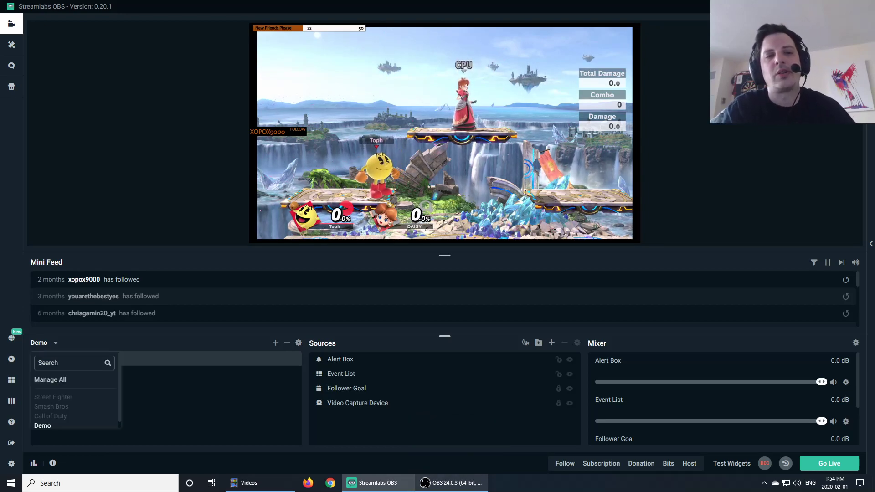
click(713, 200)
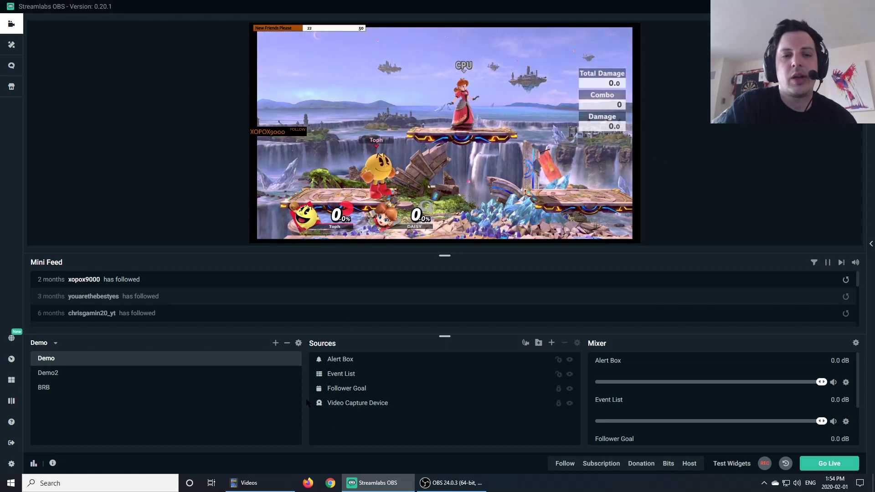
click(460, 489)
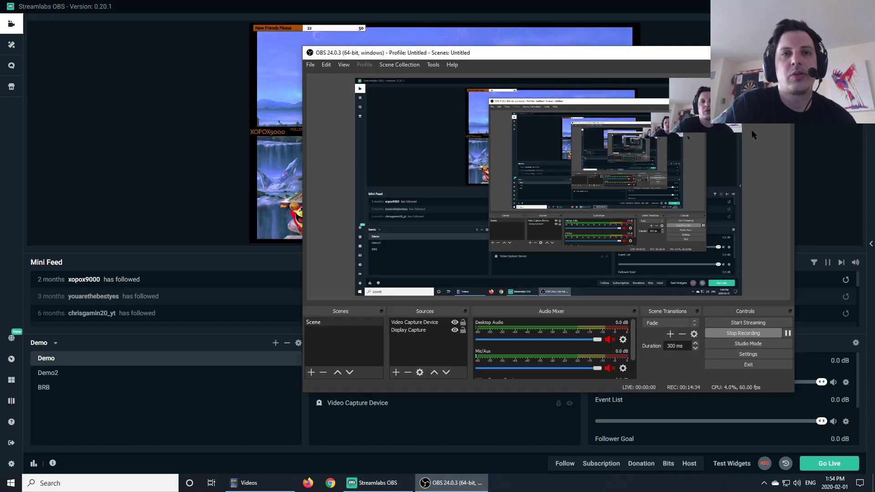